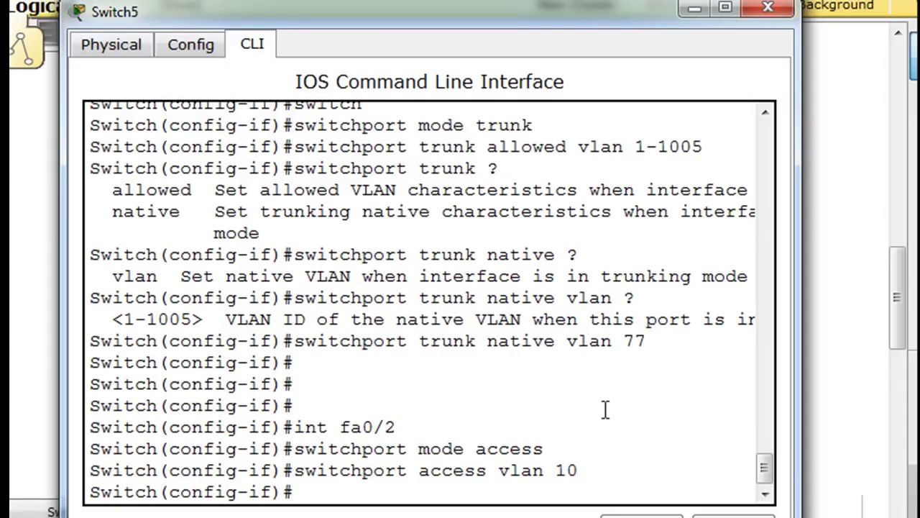
Step: Enter configuration of interface fa0/3 and set its switchport to access mode
key(Up)
key(Up)
key(Up)
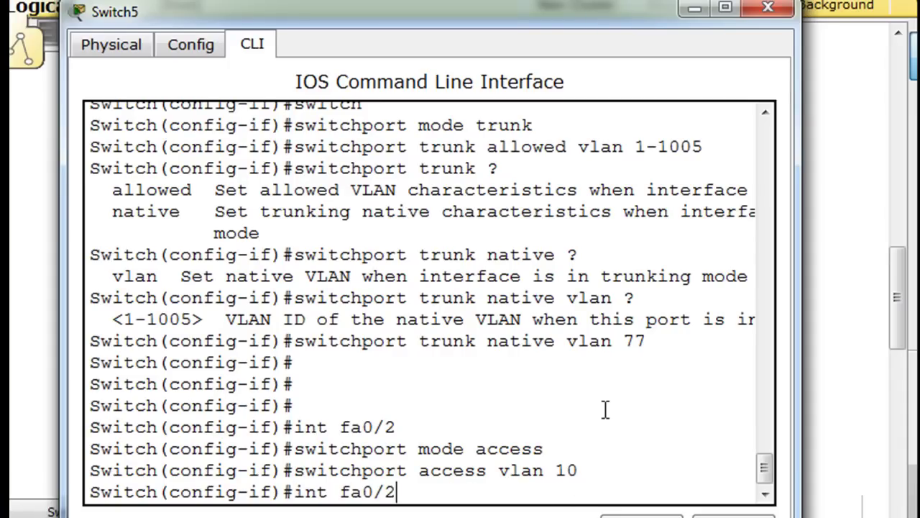
key(BackSpace)
text(3)
key(Return)
key(Up)
key(Up)
key(Up)
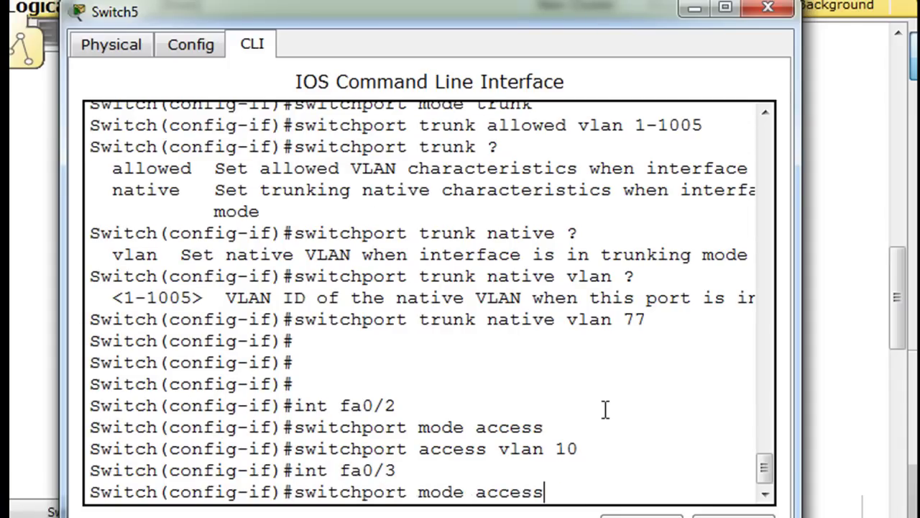
key(Return)
Step: Assign access VLAN 20 to interface fa0/3
key(Up)
key(Up)
key(Up)
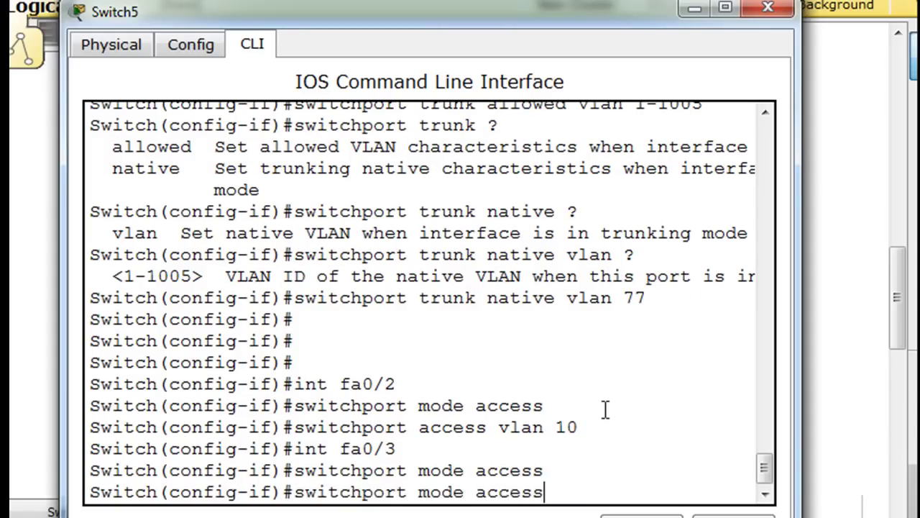
key(BackSpace)
key(BackSpace)
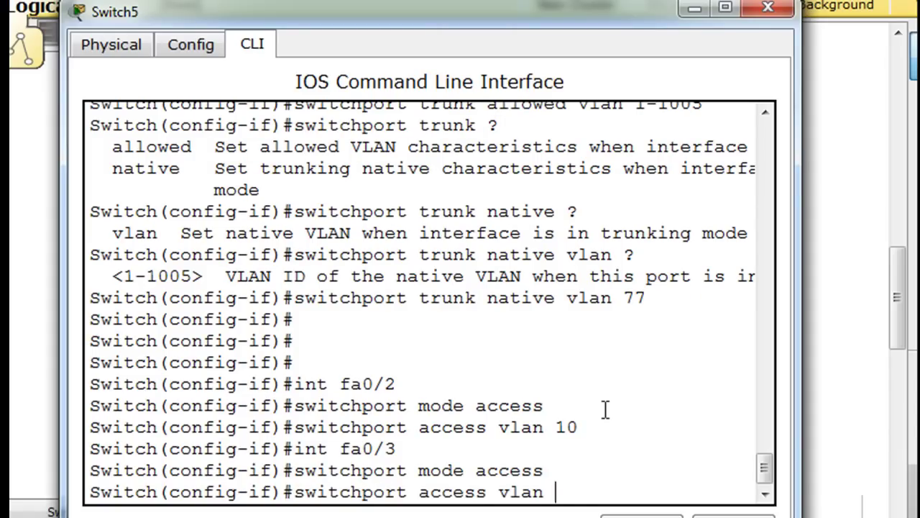
text(20)
key(Return)
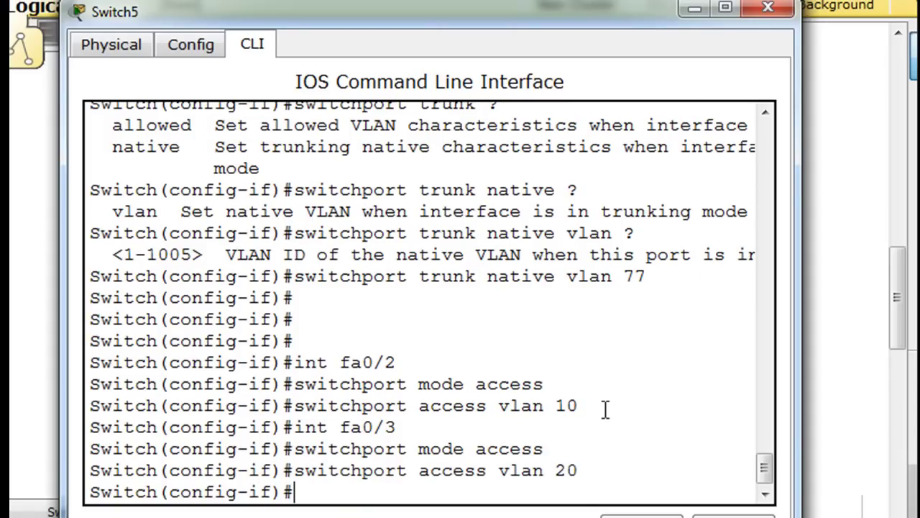
Step: Enter configuration of interface fa0/4 and set its switchport to access mode
key(Up)
key(Up)
key(Up)
key(Up)
key(Up)
key(Up)
key(Up)
key(Down)
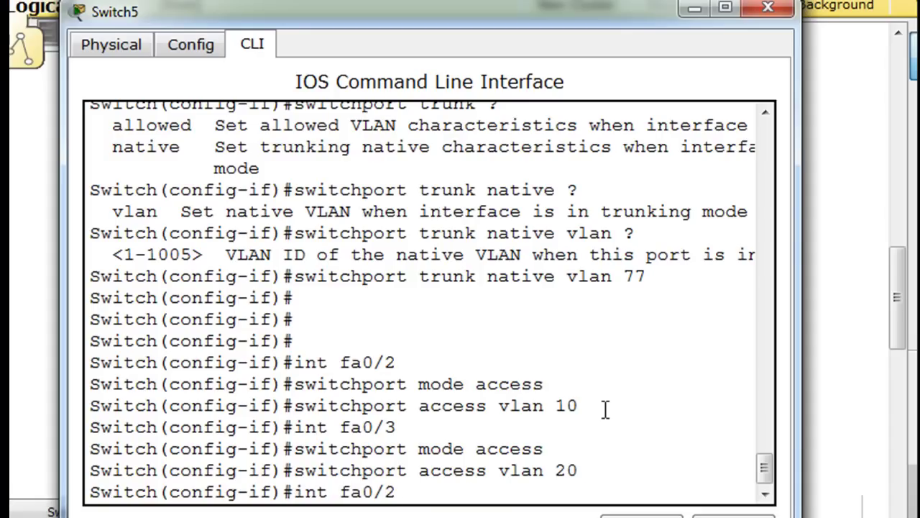
key(BackSpace)
text(4)
key(Return)
key(Up)
key(Up)
key(Up)
key(Return)
Step: Assign access VLAN 30 to interface fa0/4
key(Up)
key(Up)
key(BackSpace)
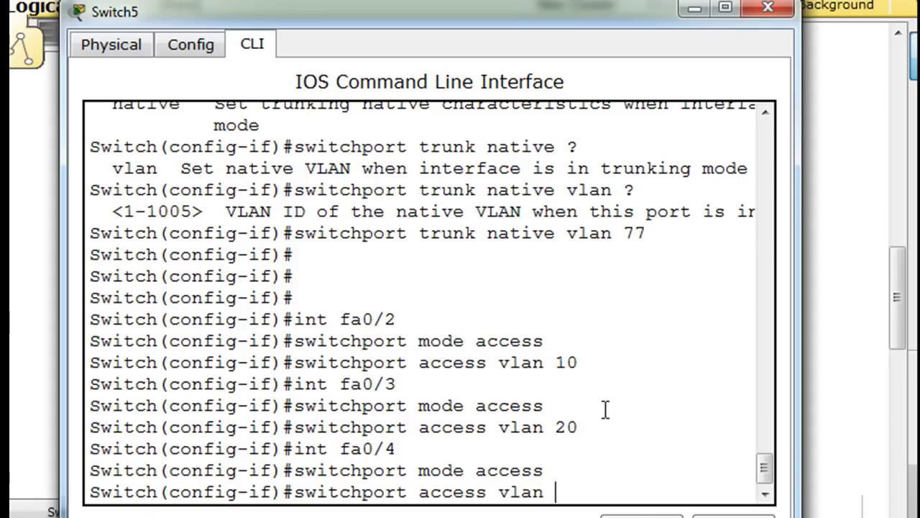
text(30)
key(Return)
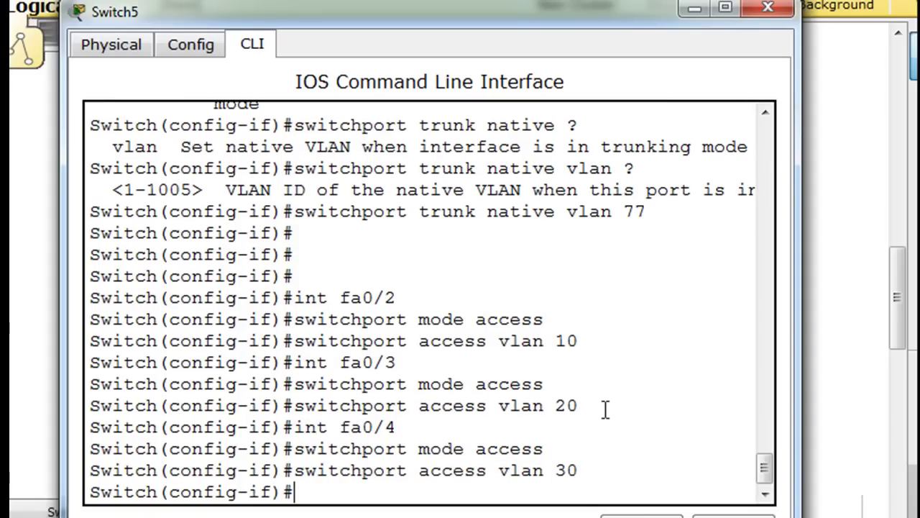
Step: Enter configuration of interface fa0/5 and set its switchport to access mode
key(Up)
key(Up)
key(Up)
key(Up)
key(Down)
key(BackSpace)
text(5)
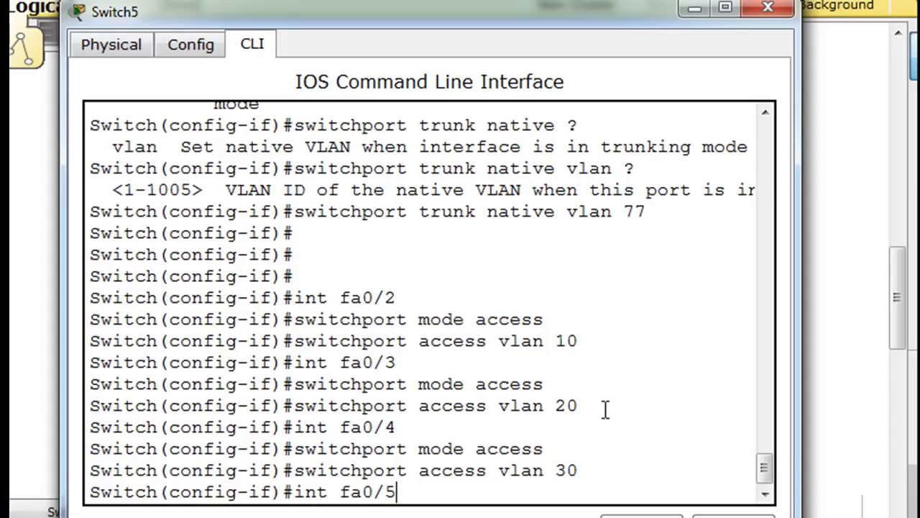
key(Return)
key(Up)
key(Up)
key(Up)
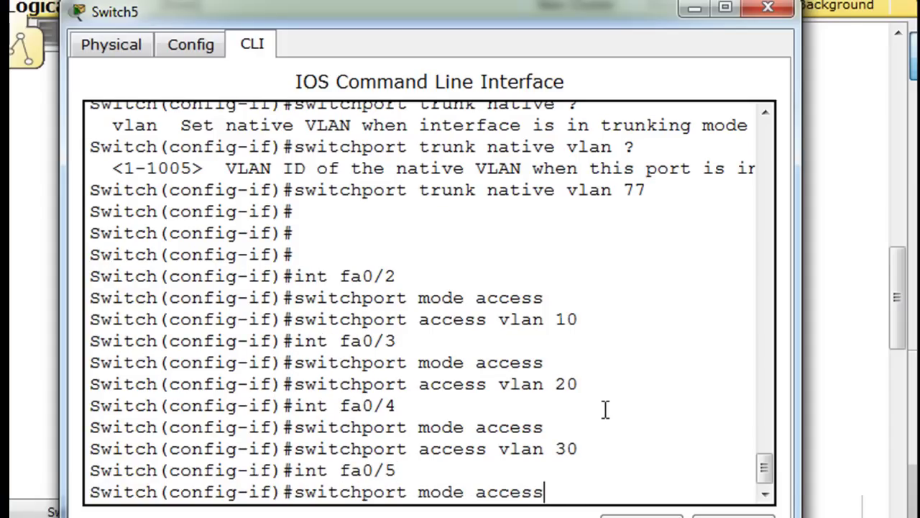
key(Return)
Step: Assign management VLAN 77 as the access VLAN of interface fa0/5, checking it against the topology notes
key(Up)
key(Up)
key(Up)
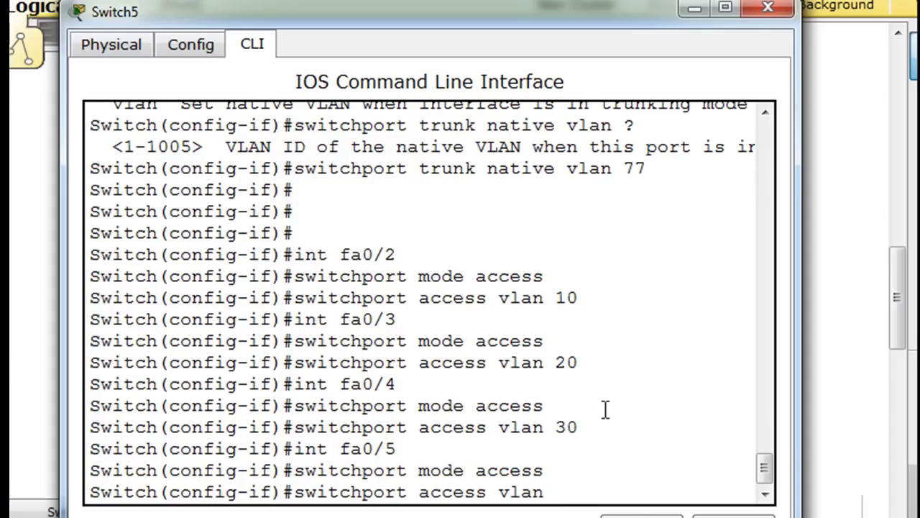
drag(638, 11, 619, 10)
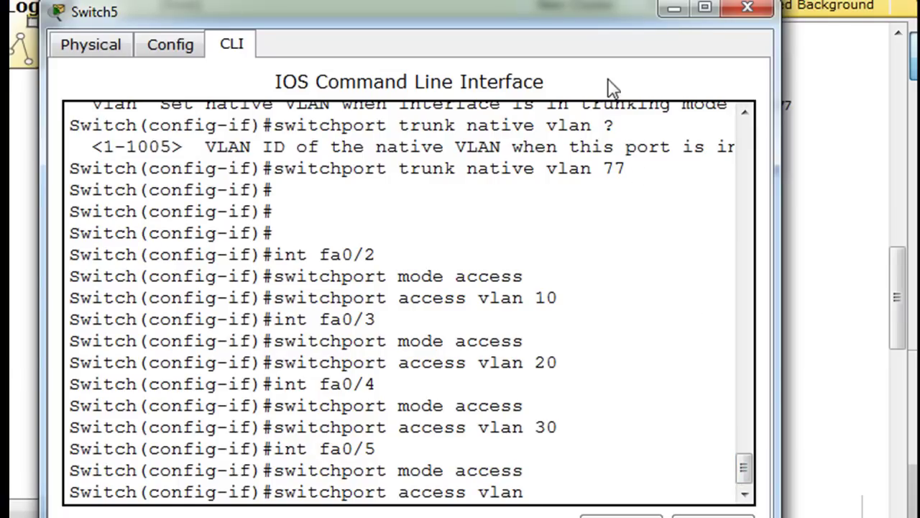
drag(617, 23, 377, 42)
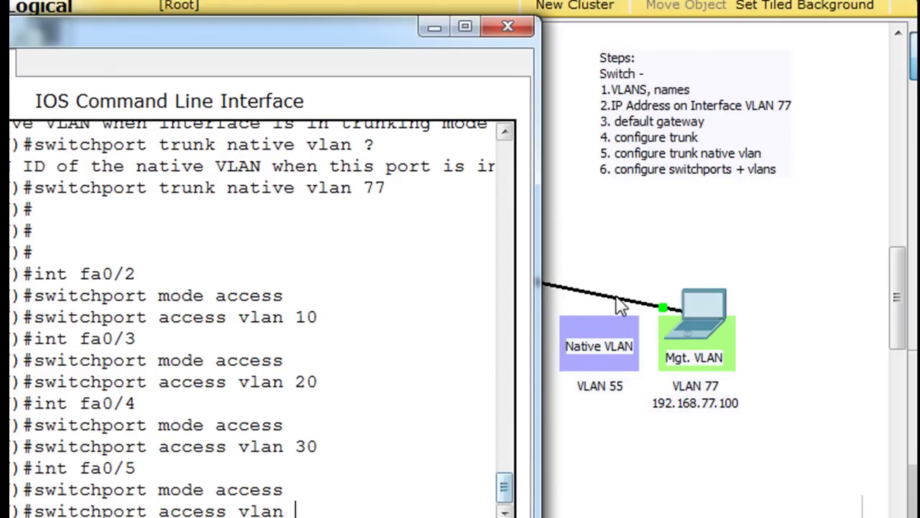
scroll(505, 486, up, 1)
scroll(317, 391, down, 1)
scroll(504, 484, up, 2)
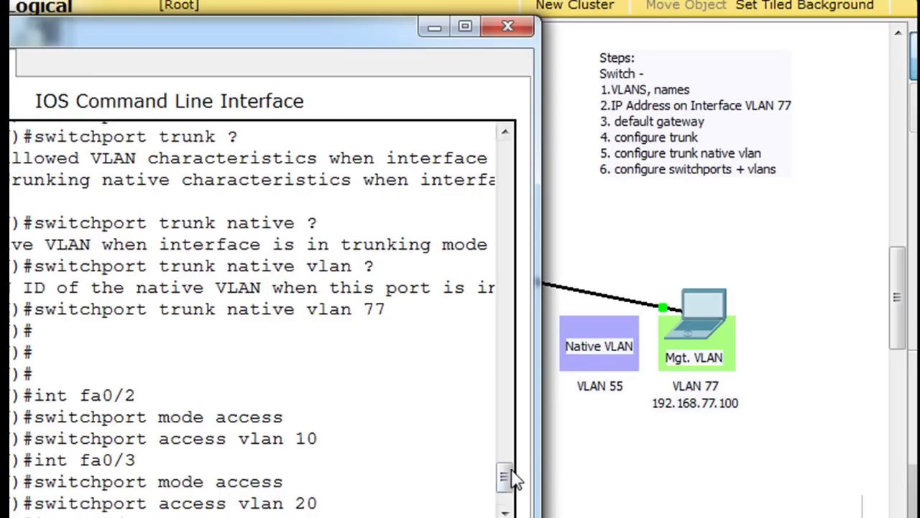
drag(505, 476, 495, 412)
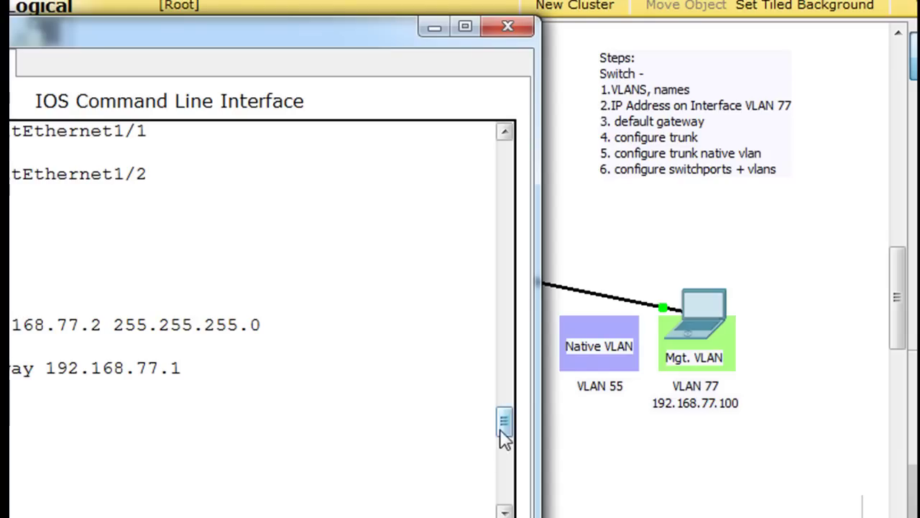
drag(501, 435, 504, 496)
drag(330, 38, 566, 22)
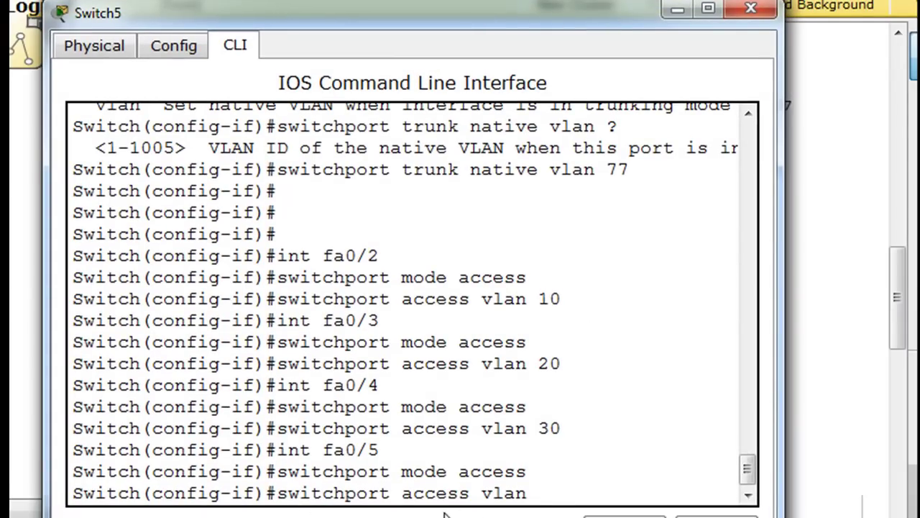
key(Return)
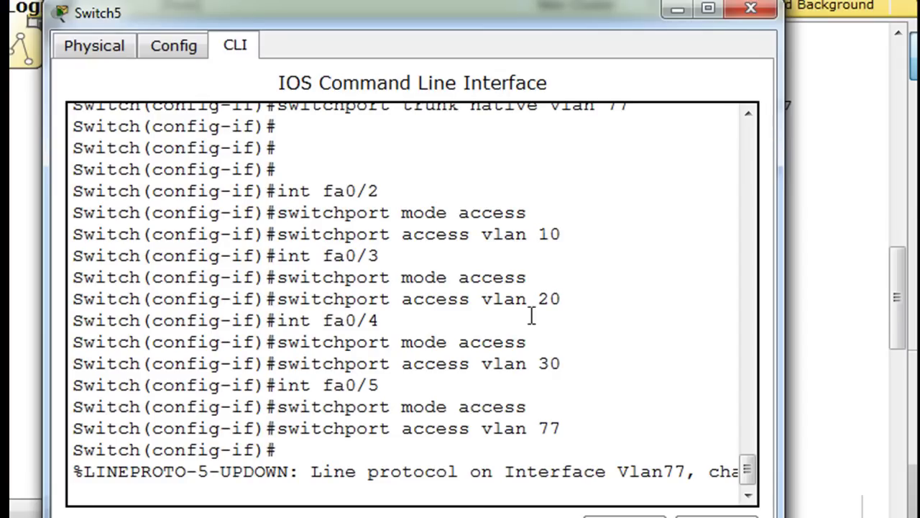
Step: Return to configuration of the trunk interface fa0/1
drag(501, 9, 501, 1)
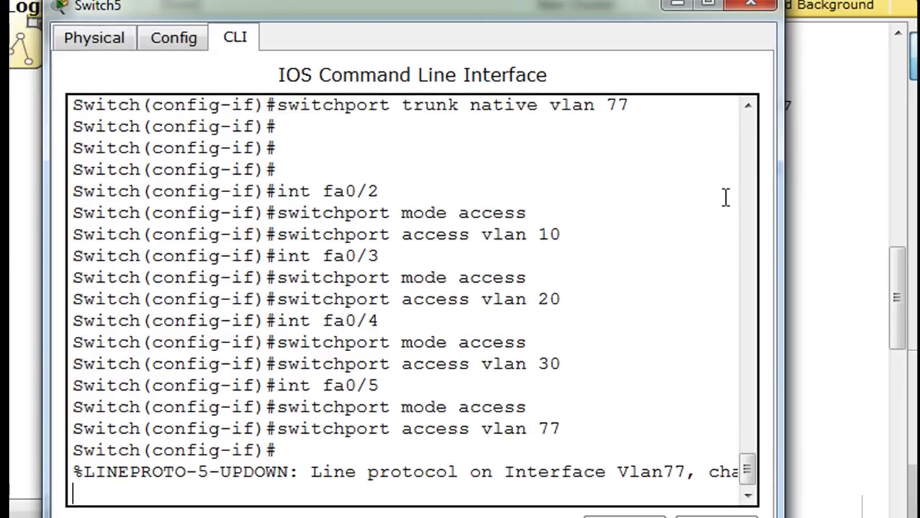
click(749, 106)
click(748, 106)
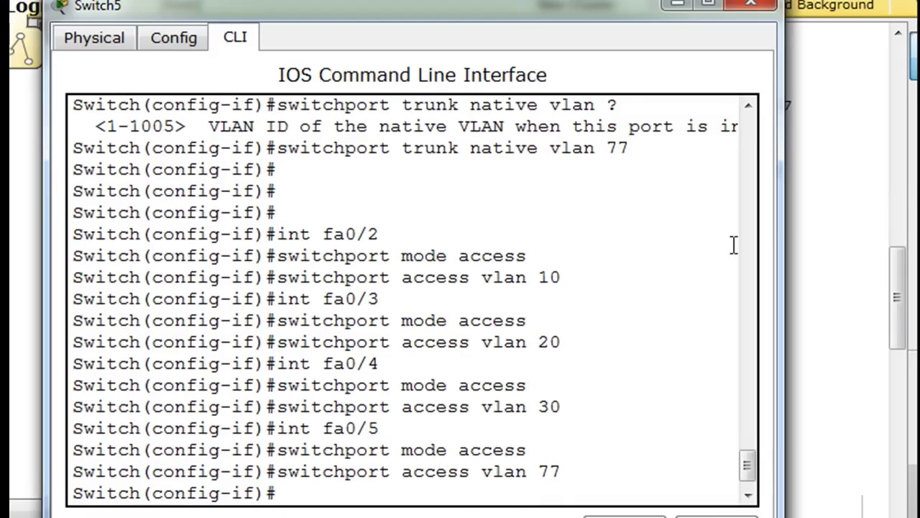
key(Up)
key(Up)
key(Up)
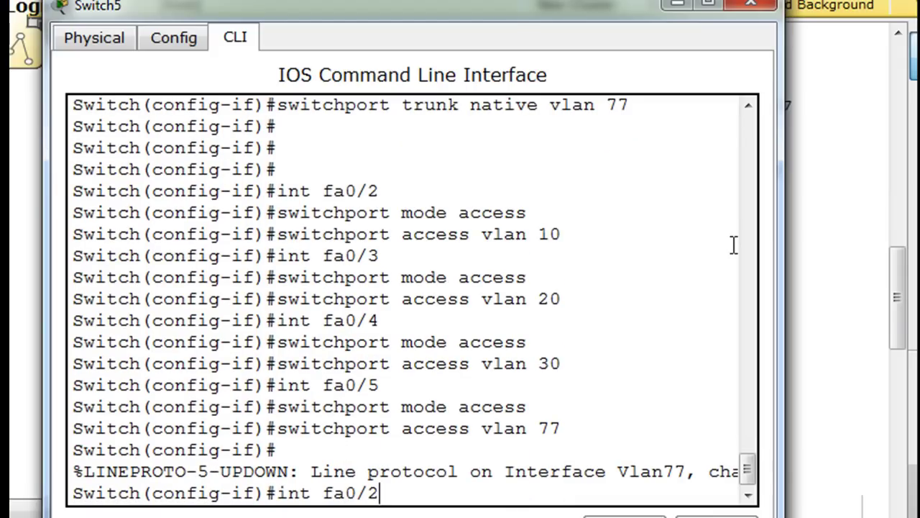
key(Return)
key(Up)
key(Up)
key(Up)
key(Up)
key(Down)
key(Down)
key(Up)
key(Up)
key(Up)
key(Up)
key(Up)
key(Up)
key(Up)
key(Up)
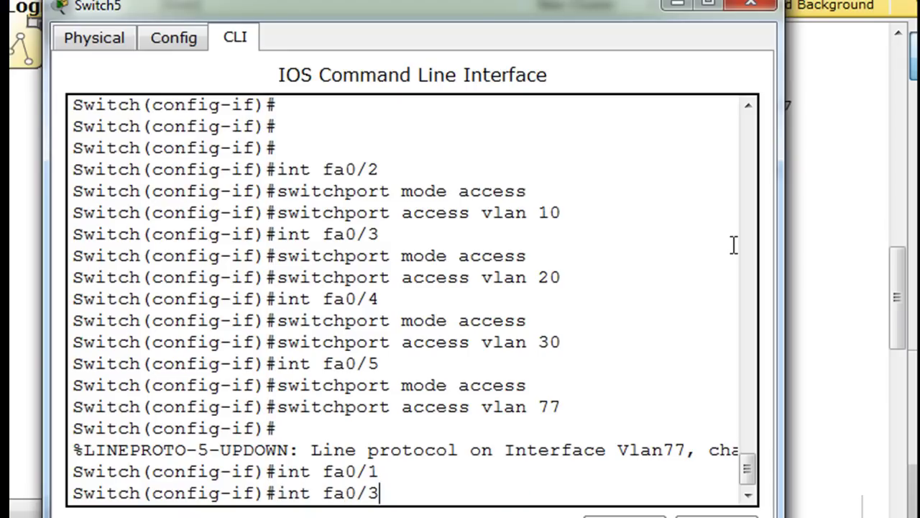
key(BackSpace)
key(BackSpace)
key(BackSpace)
key(BackSpace)
key(BackSpace)
key(BackSpace)
key(BackSpace)
key(BackSpace)
key(BackSpace)
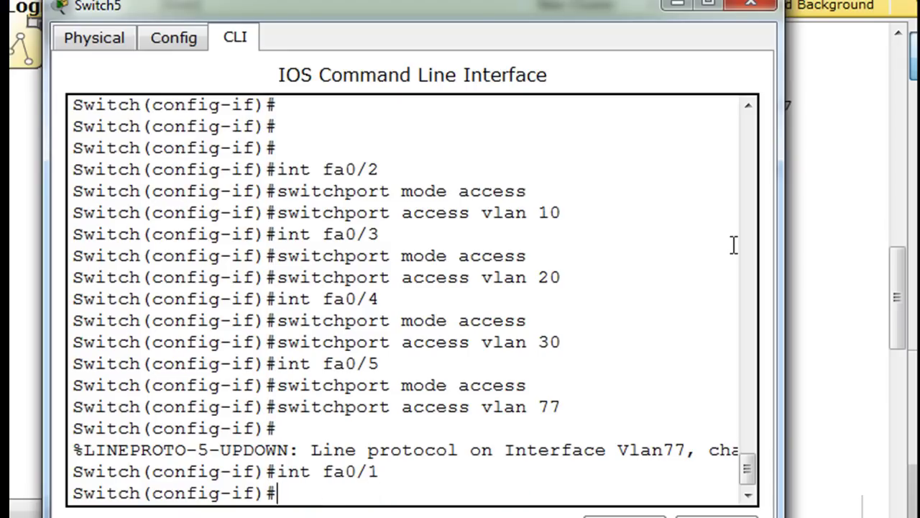
Step: Set the trunk native VLAN on interface fa0/1 to 55
text(swit)
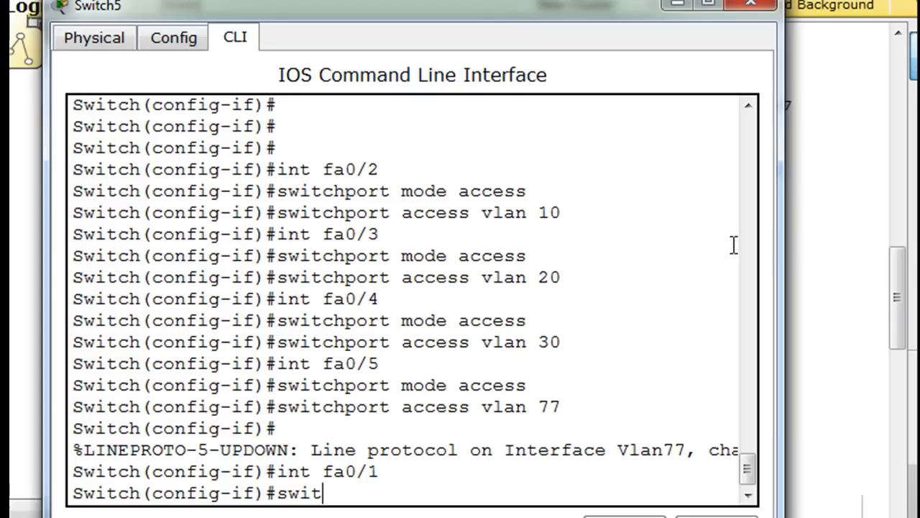
text(chport)
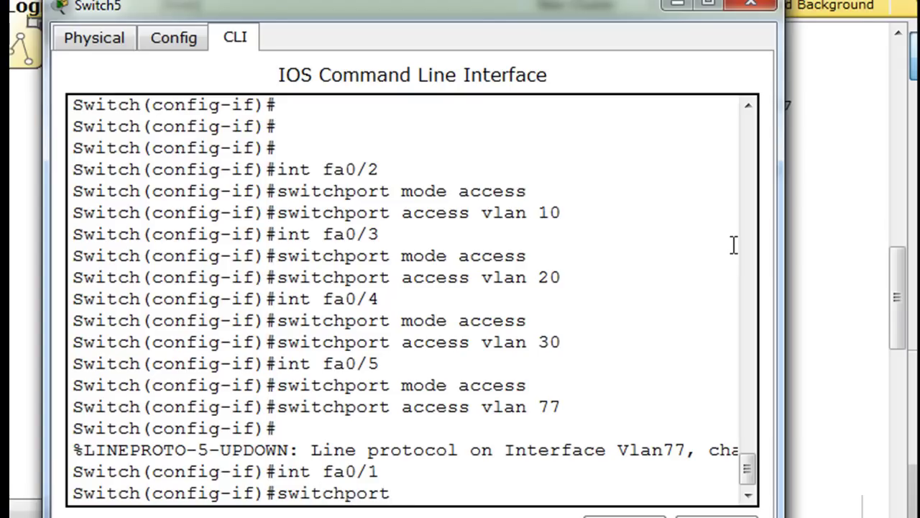
text( trunk native vlan 55)
key(Return)
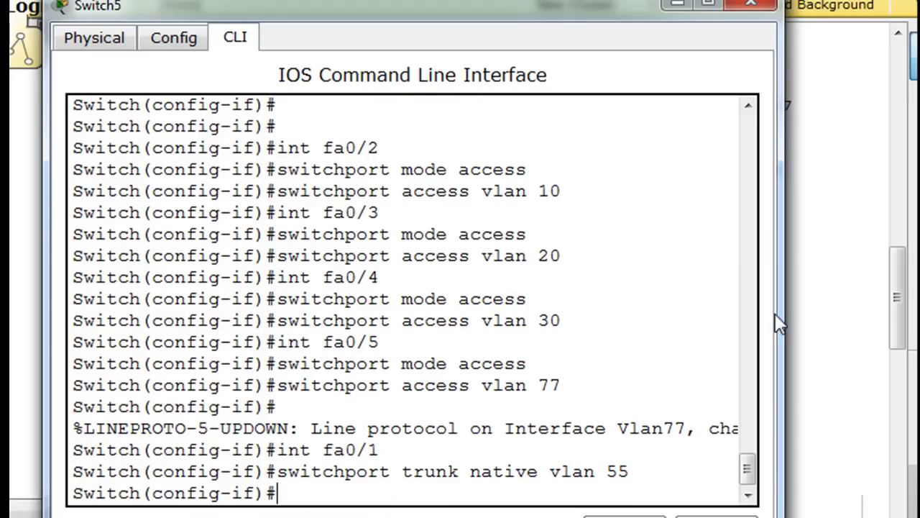
Step: Leave configuration mode and display the switch's running configuration with show run
drag(550, 7, 580, 12)
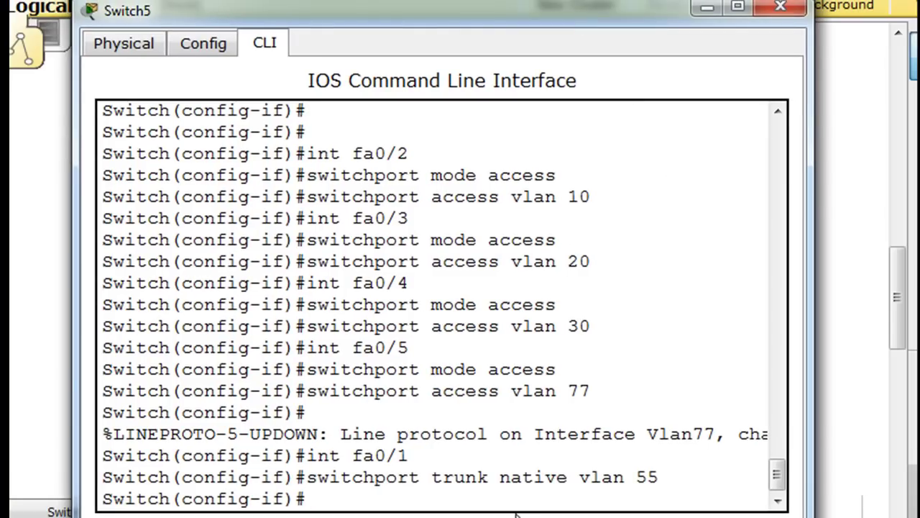
key(ctrl+z)
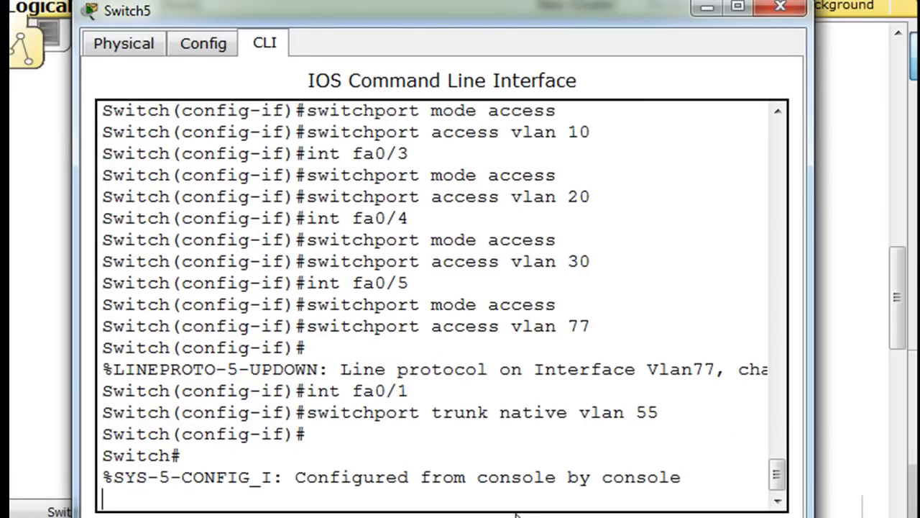
key(Return)
text(show run)
key(Return)
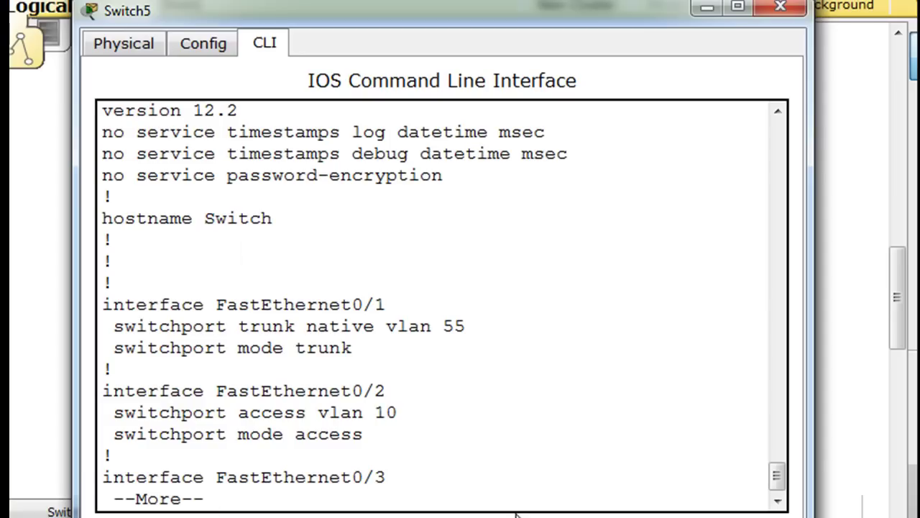
Step: Examine the trunk, native VLAN and access VLAN settings of FastEthernet0/1 through 0/5 in the running configuration
drag(117, 331, 481, 329)
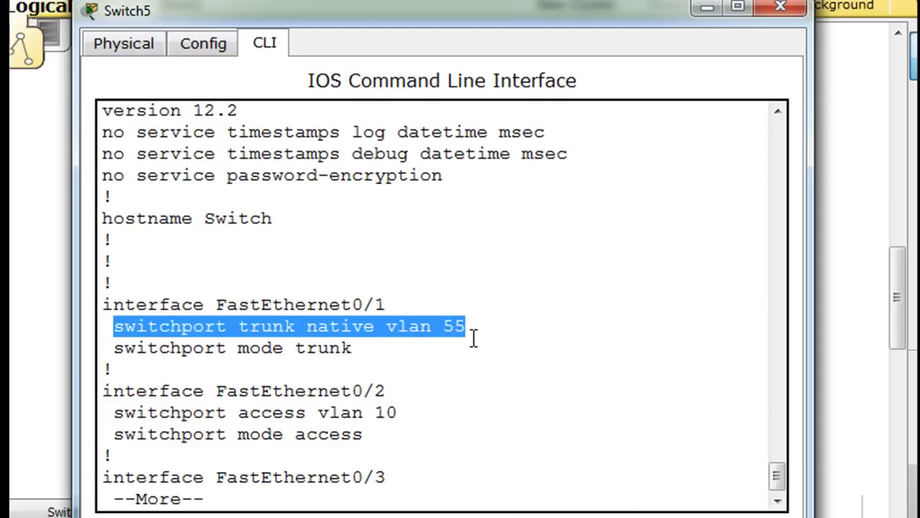
click(475, 335)
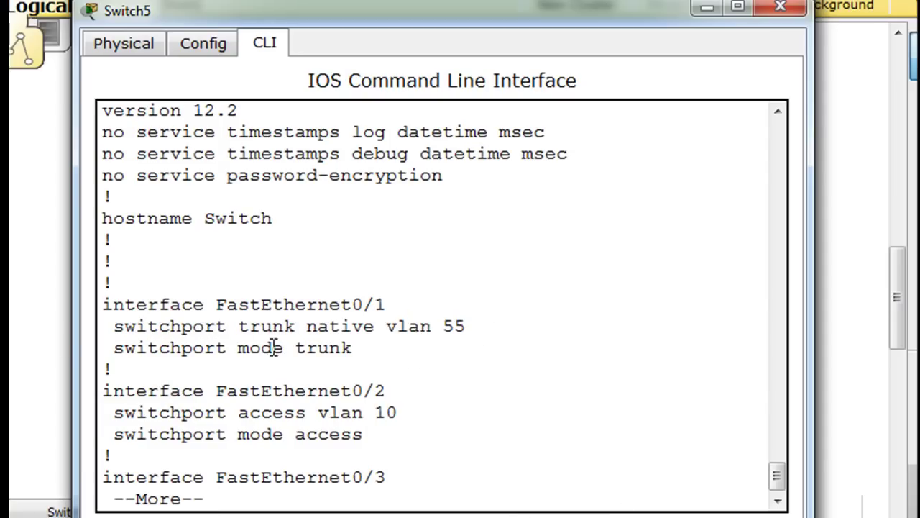
click(367, 355)
key(space)
mouse_move(777, 475)
mouse_down()
mouse_move(778, 464)
mouse_move(778, 477)
mouse_up()
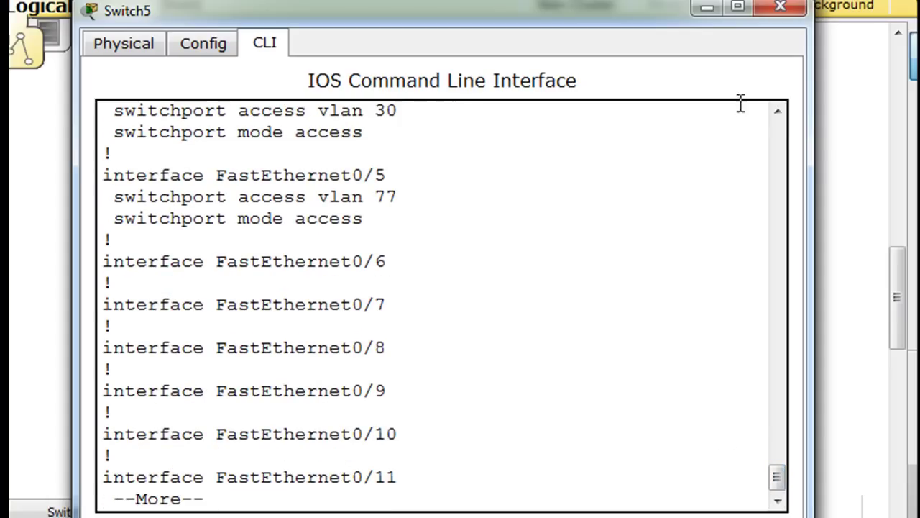
click(777, 115)
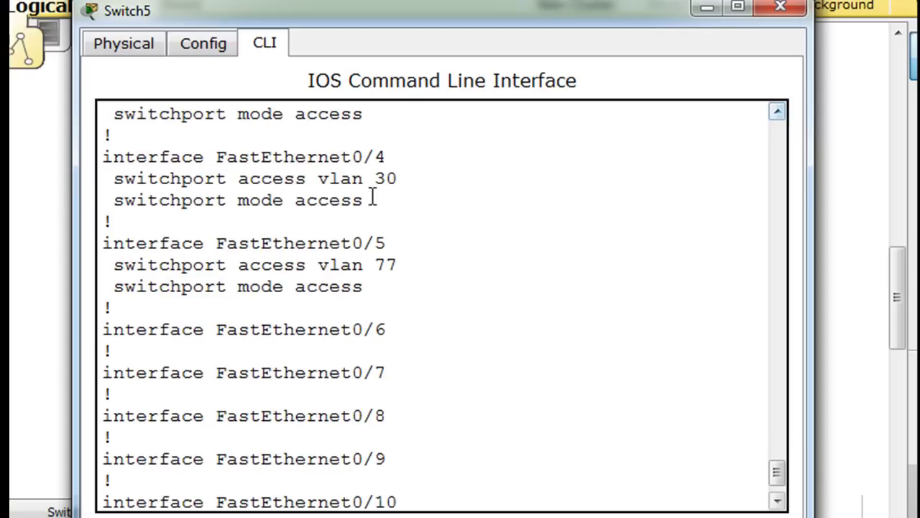
click(778, 115)
click(778, 115)
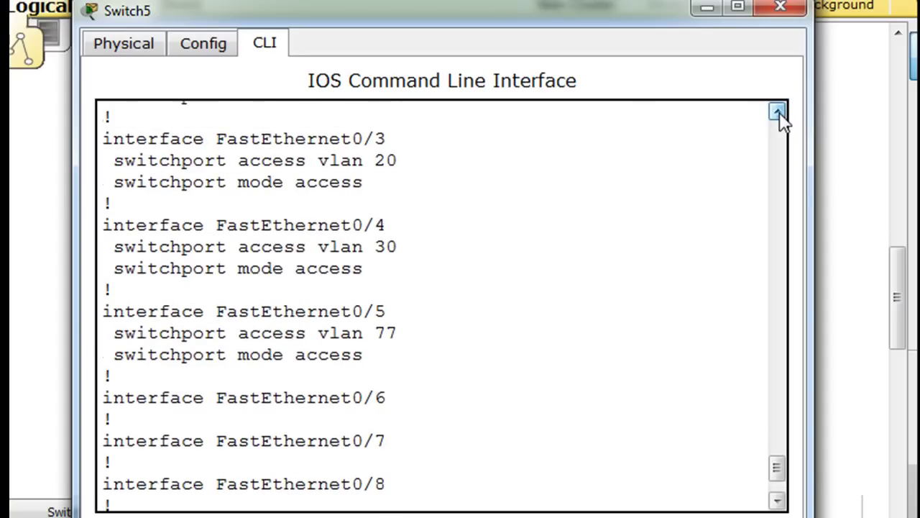
click(778, 113)
click(777, 113)
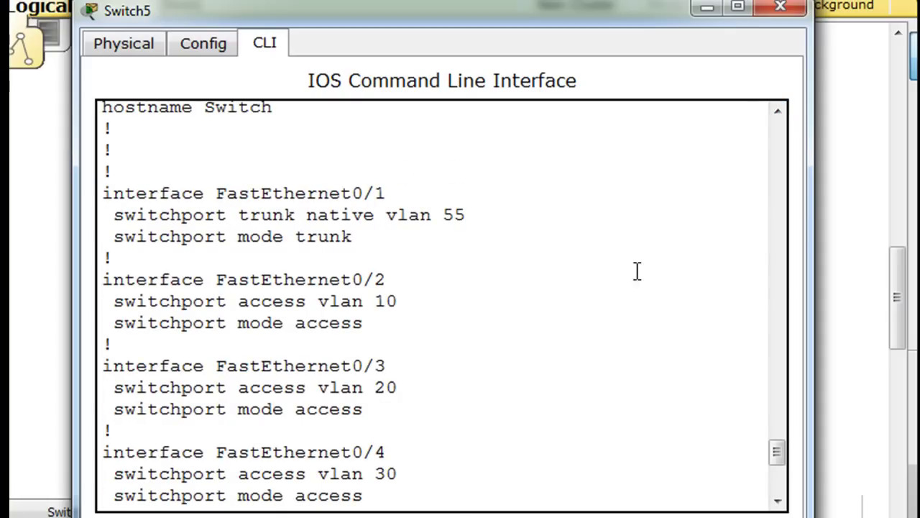
Step: Page through the rest of the running configuration to review the VLAN 77 interface address and default gateway
drag(783, 454, 785, 502)
key(space)
key(space)
key(space)
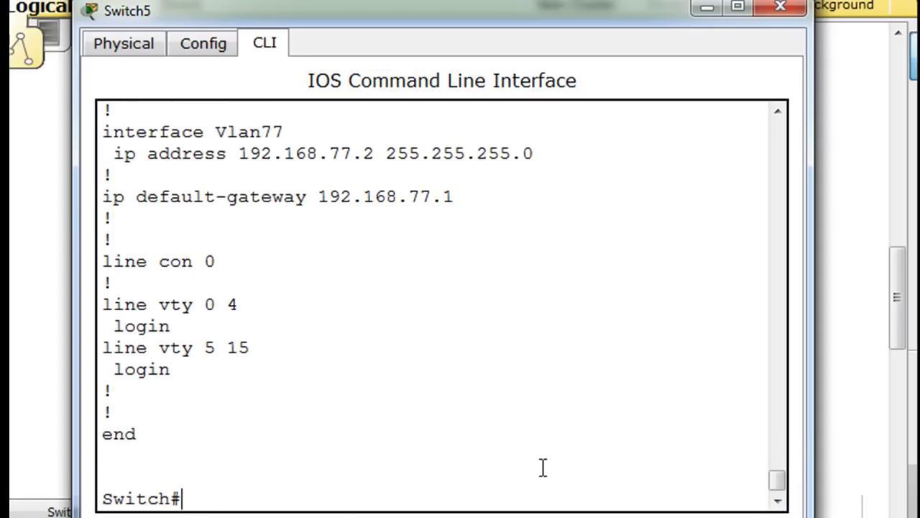
Step: Enter global configuration mode on the switch and set interface fa0/1 to switchport mode trunk
text(conf t)
key(Return)
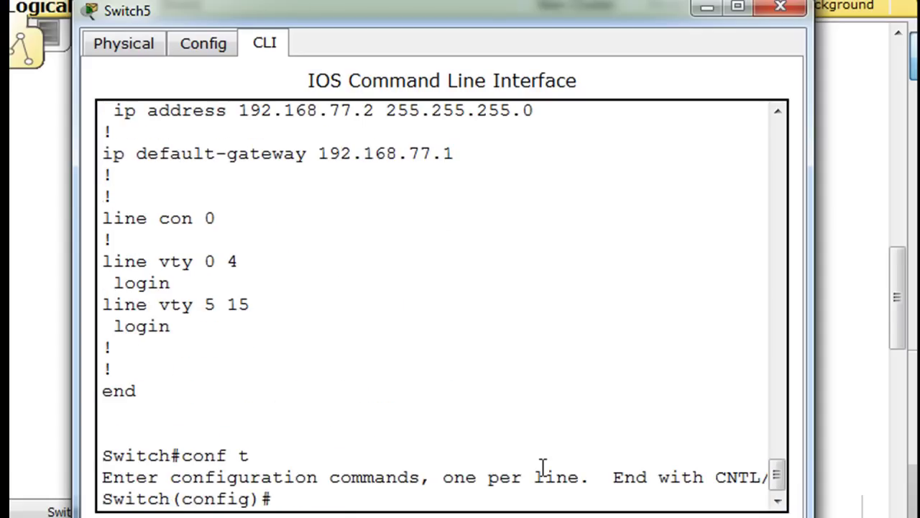
text(int fa)
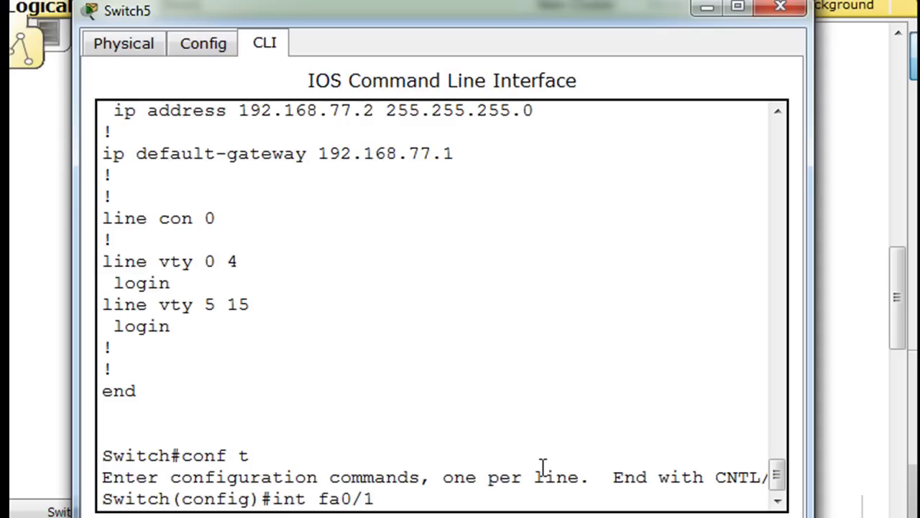
text(0/1)
key(Return)
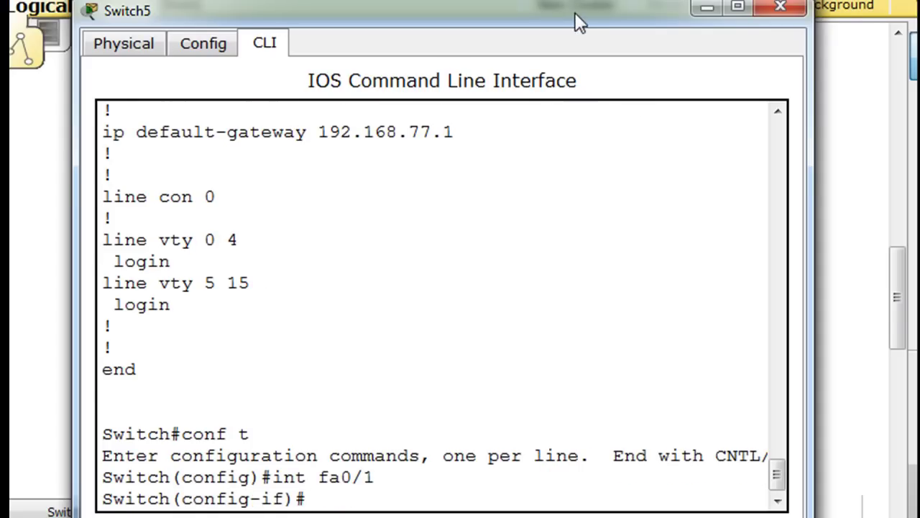
drag(575, 12, 585, 5)
text(sh)
text(itchp)
text(m)
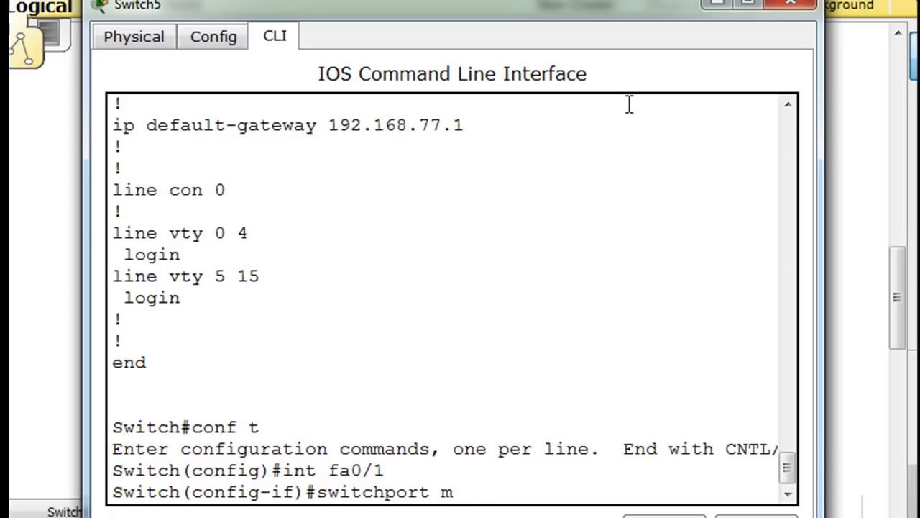
text(ode trunk)
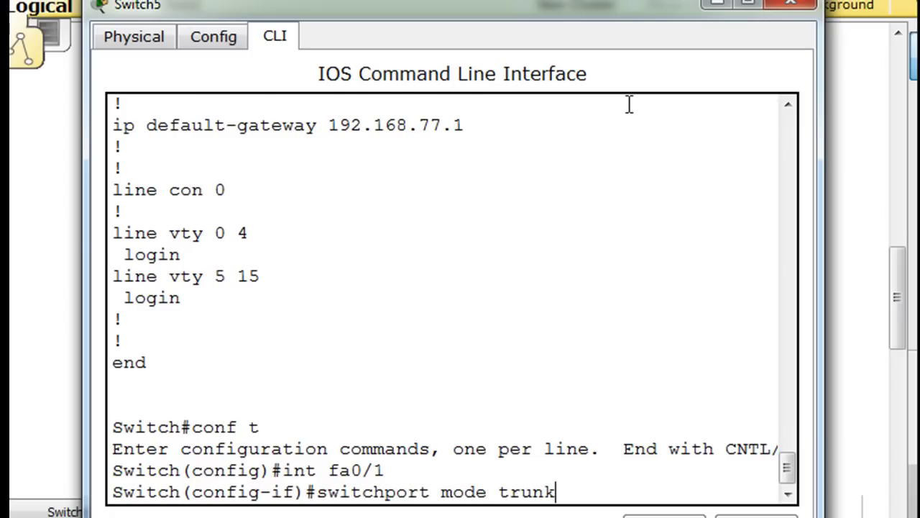
key(Return)
Step: Restrict the fa0/1 trunk to allowed VLANs 1,10,20,30,55,77
key(Up)
key(Left)
key(Left)
key(Left)
key(BackSpace)
key(BackSpace)
key(BackSpace)
key(BackSpace)
key(BackSpace)
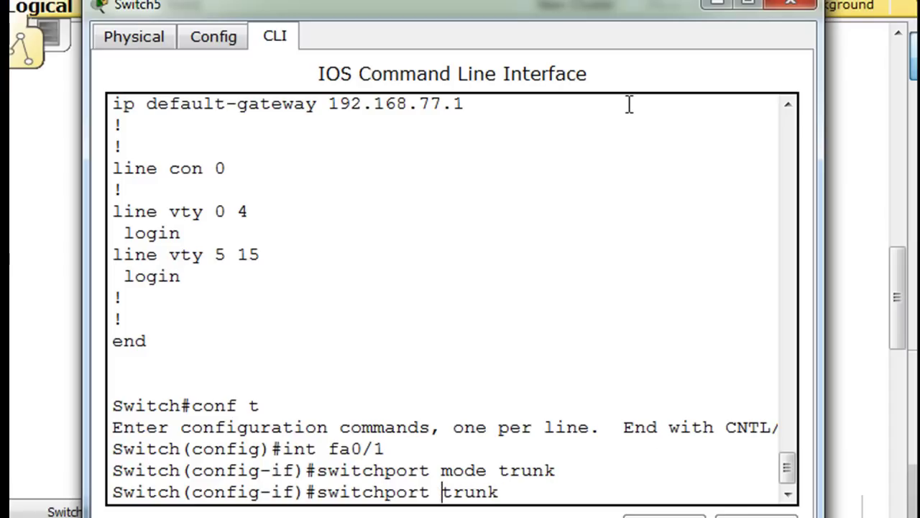
text(allowed)
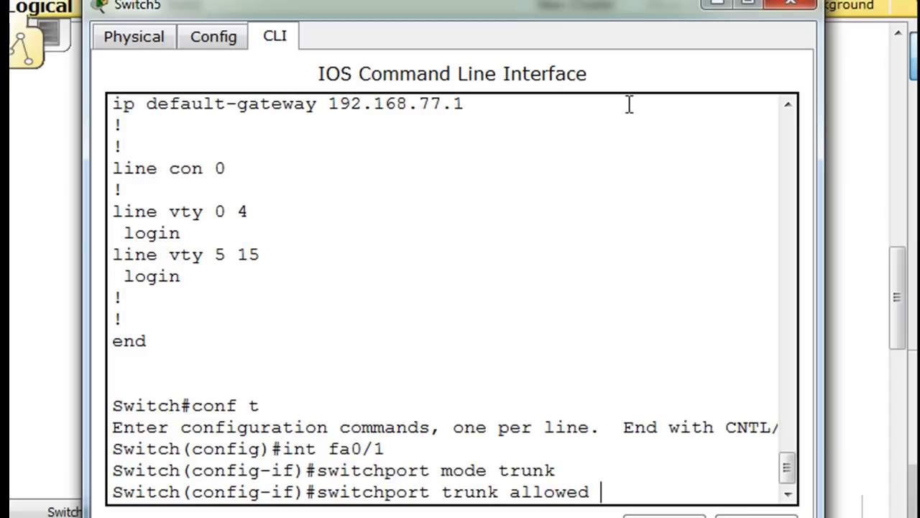
text( vlan 1)
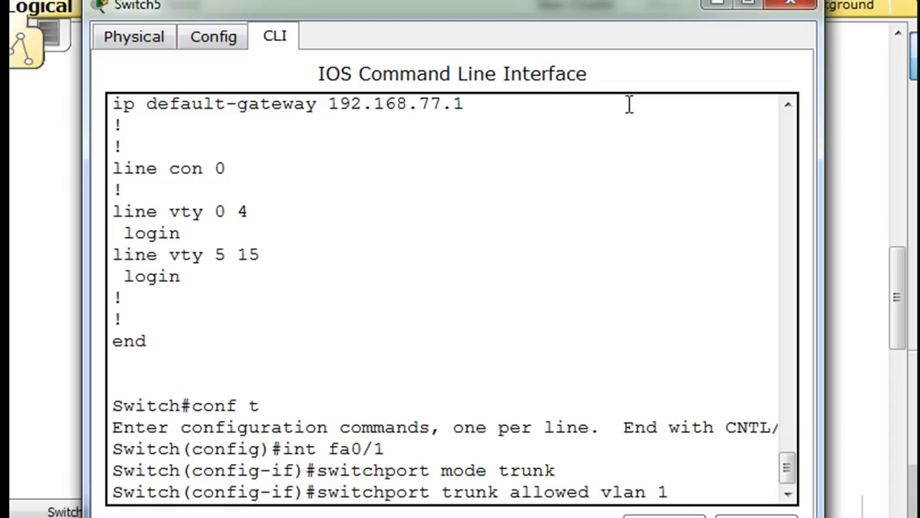
text(10,20,30)
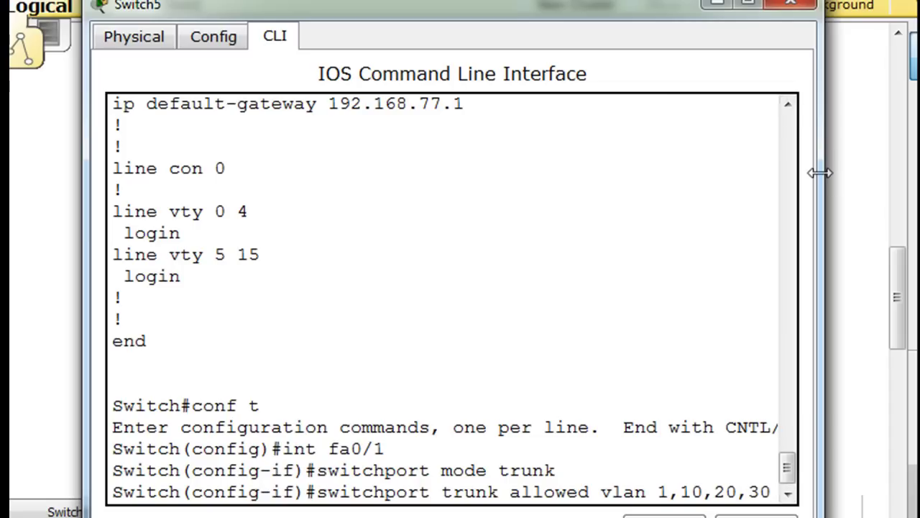
drag(817, 172, 919, 173)
text(,)
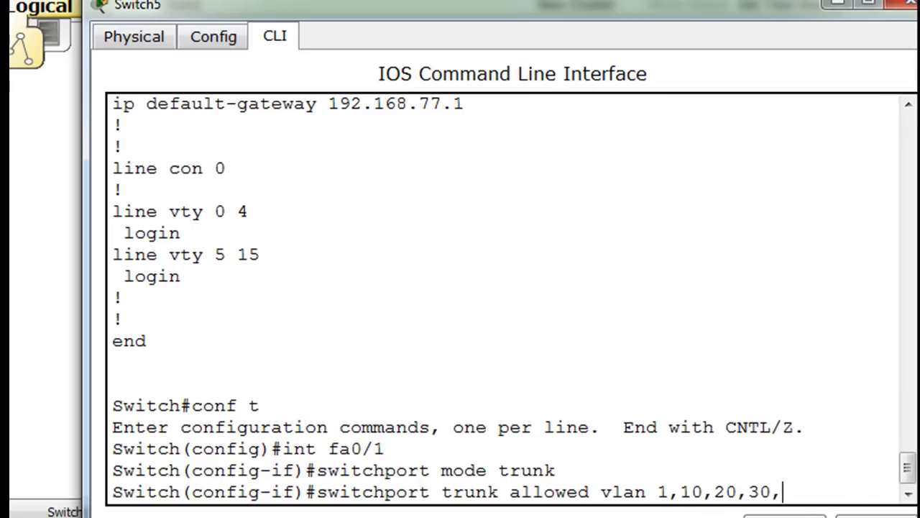
text(55,)
key(Return)
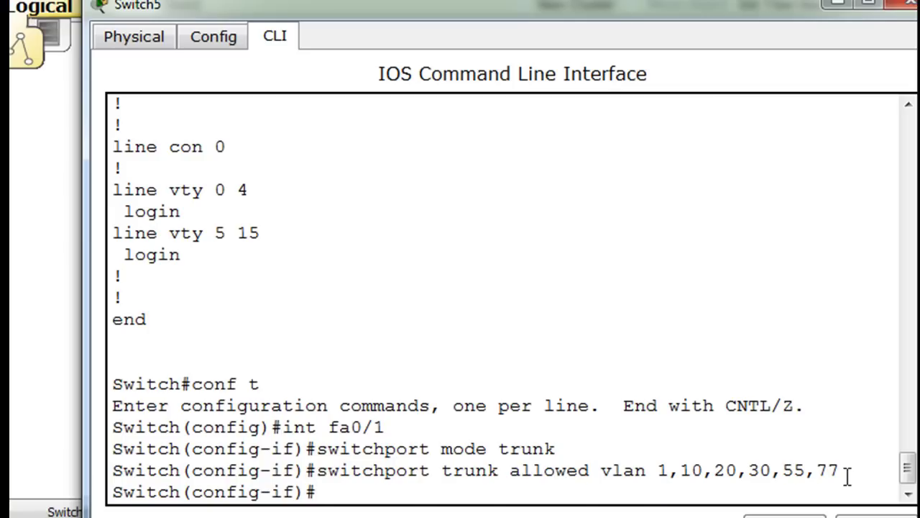
Step: Reapply native VLAN 55 to the switch's fa0/1 trunk and leave configuration mode
key(Up)
key(Up)
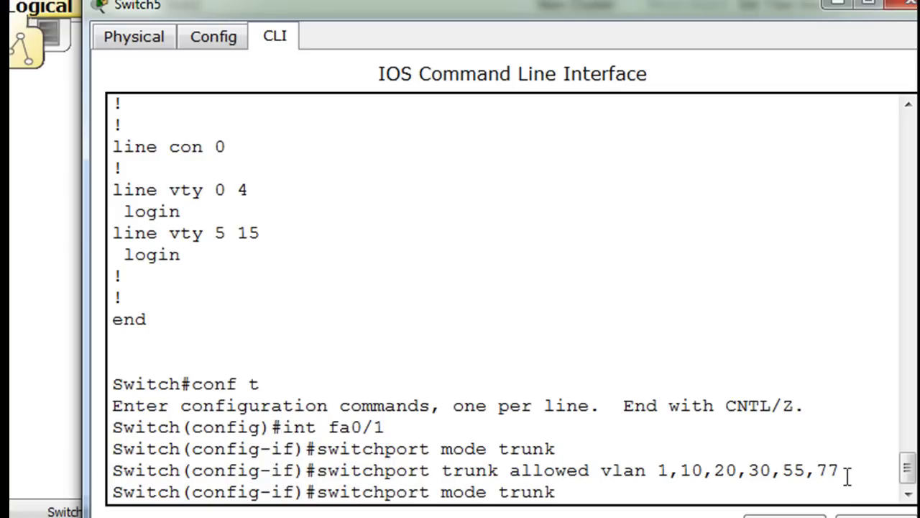
key(BackSpace)
key(BackSpace)
key(BackSpace)
key(BackSpace)
key(BackSpace)
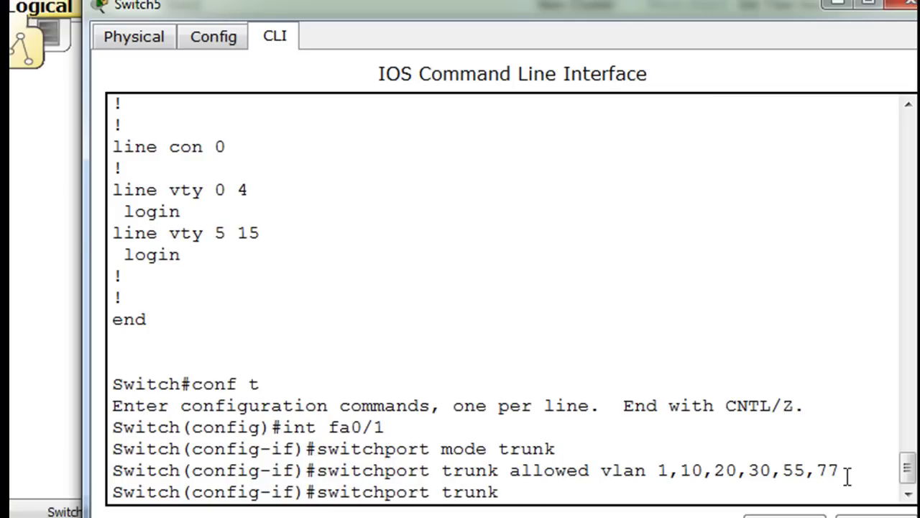
text(native vlan 55)
key(Return)
key(ctrl+z)
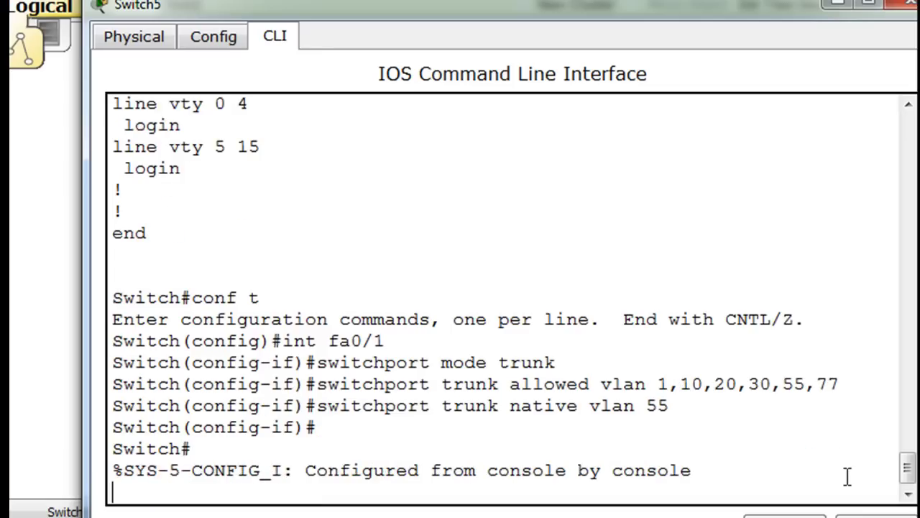
Step: Display the switch's running configuration with show run and page through to its end, checking the FastEthernet0/1 trunk settings
key(Return)
text(show run)
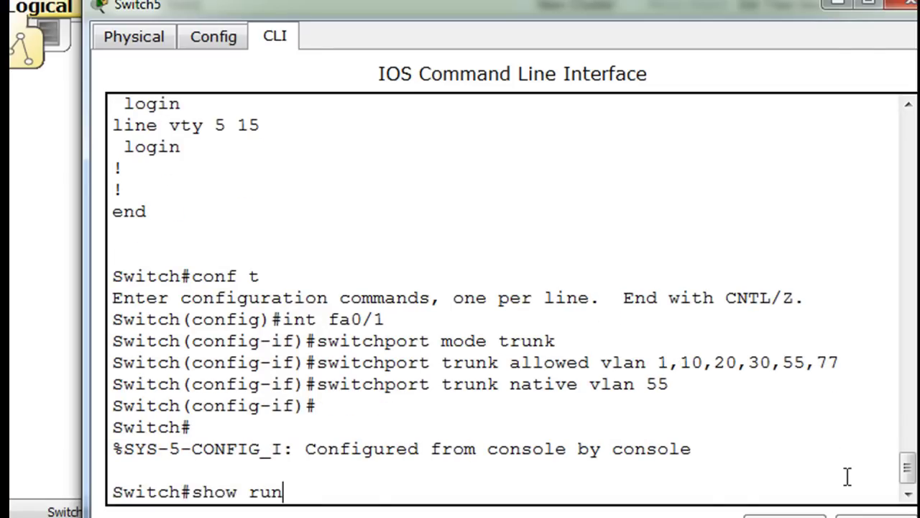
key(Return)
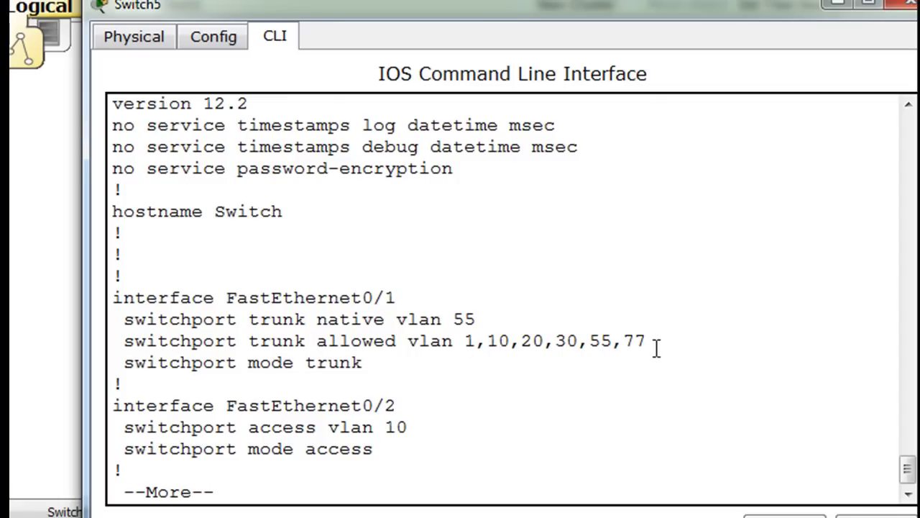
key(space)
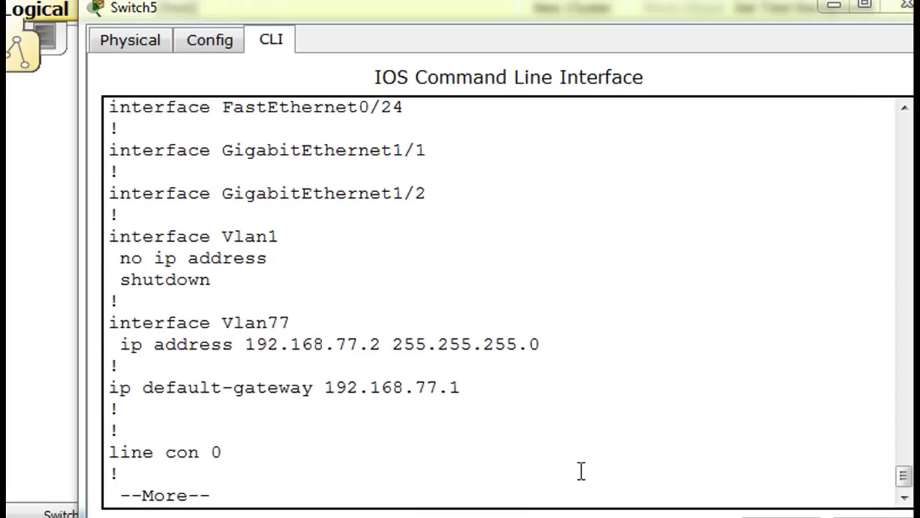
key(space)
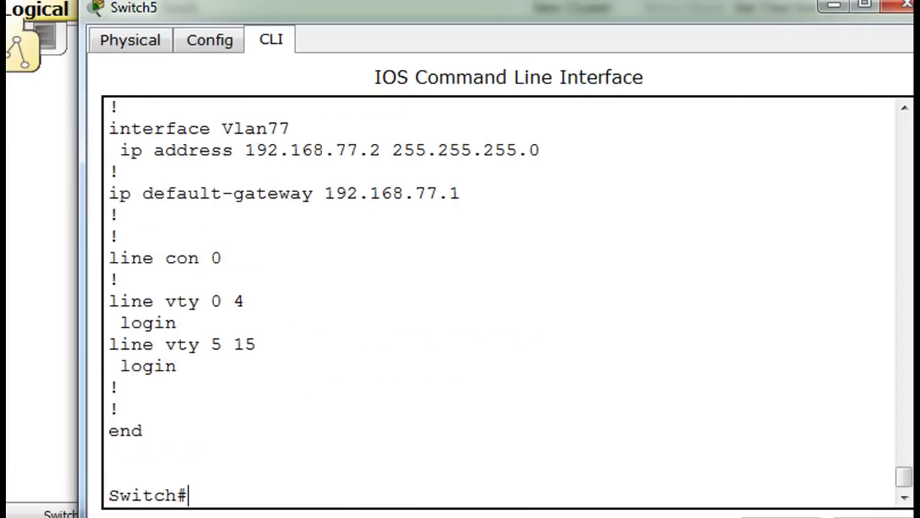
Step: Put the switch window away, open the router's command line and enter global configuration mode
click(833, 9)
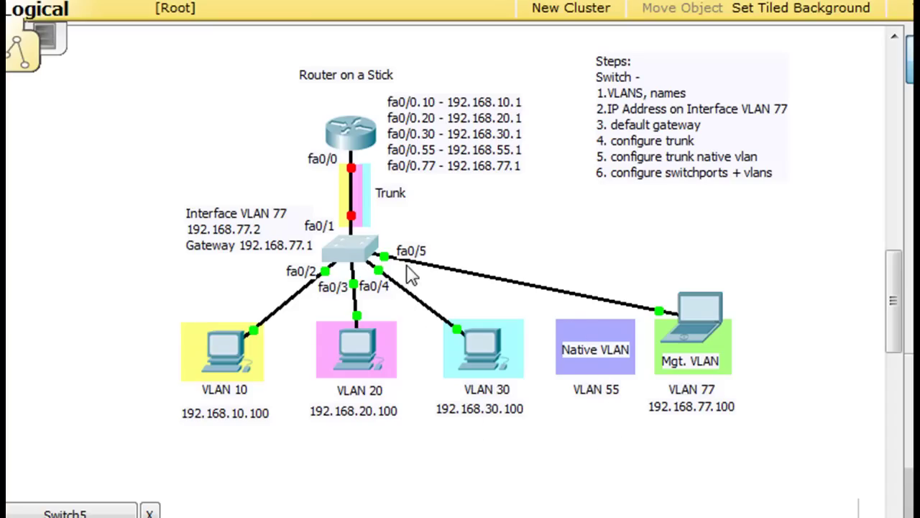
mouse_move(354, 161)
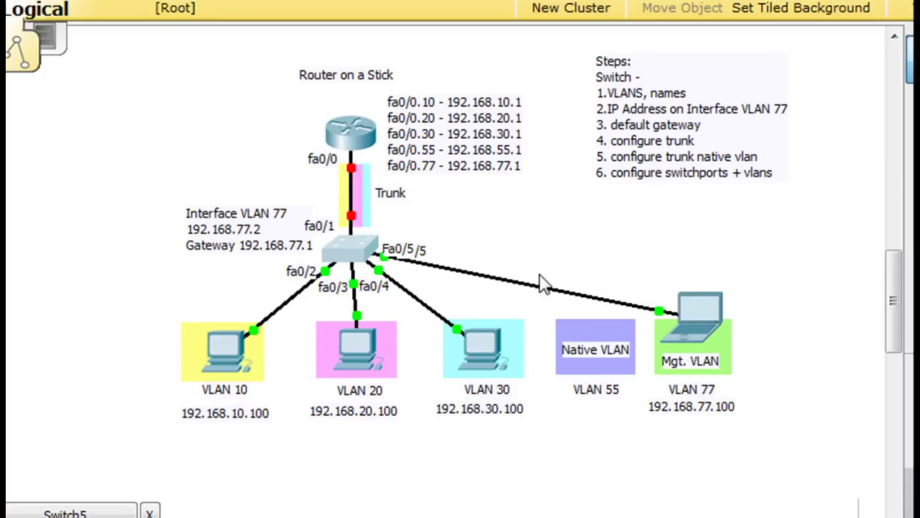
click(354, 138)
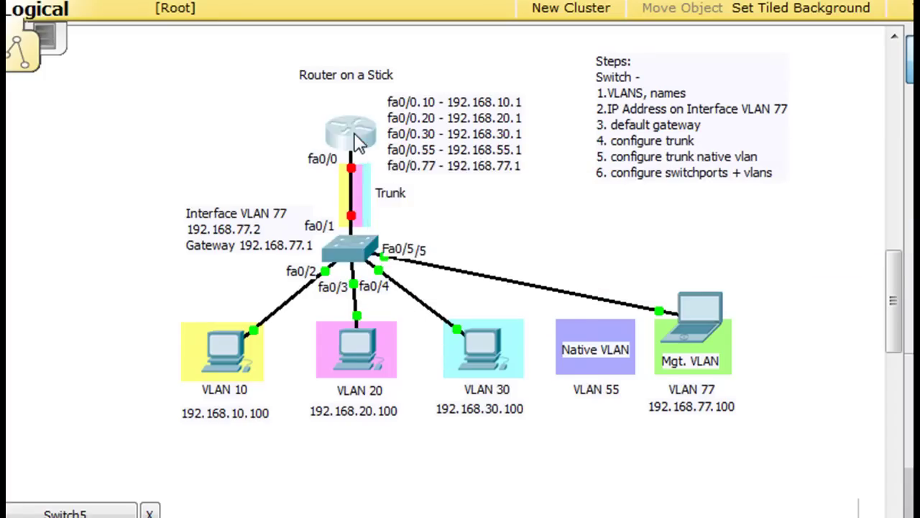
drag(260, 64, 470, 15)
key(Return)
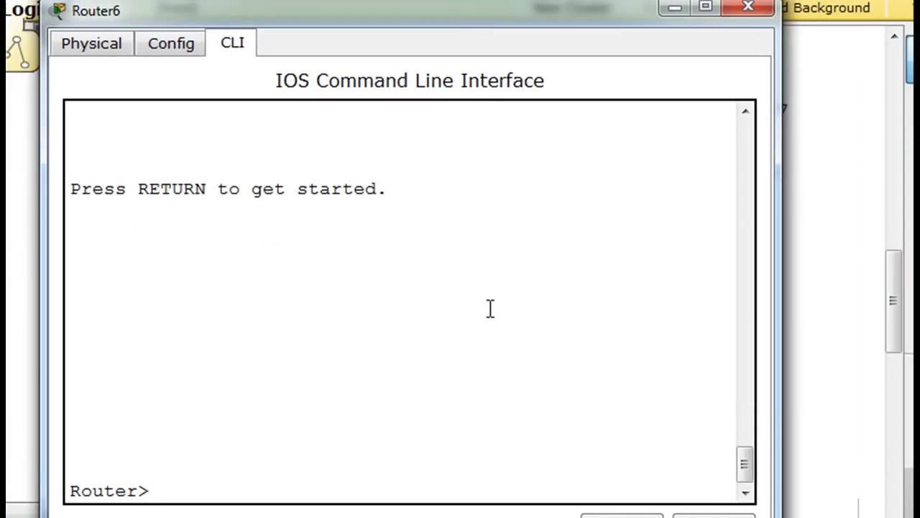
text(en)
key(Return)
text(conf)
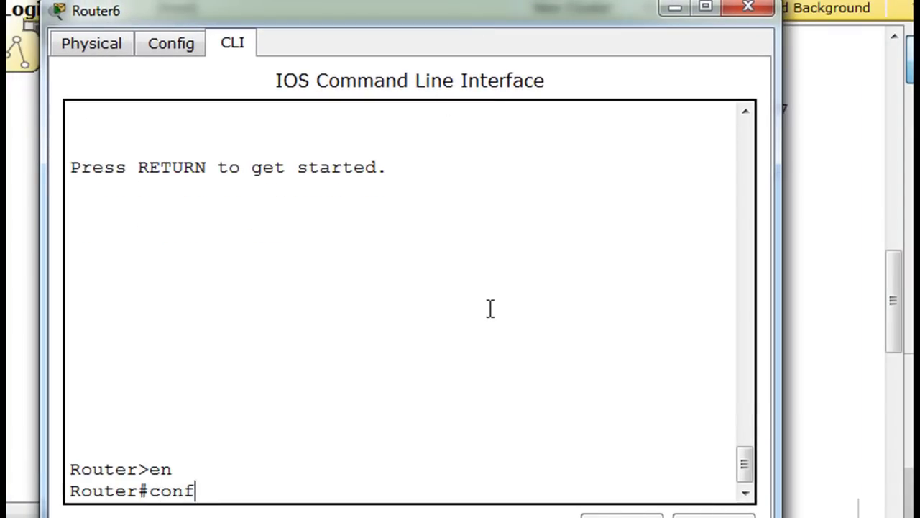
text(tt)
key(Return)
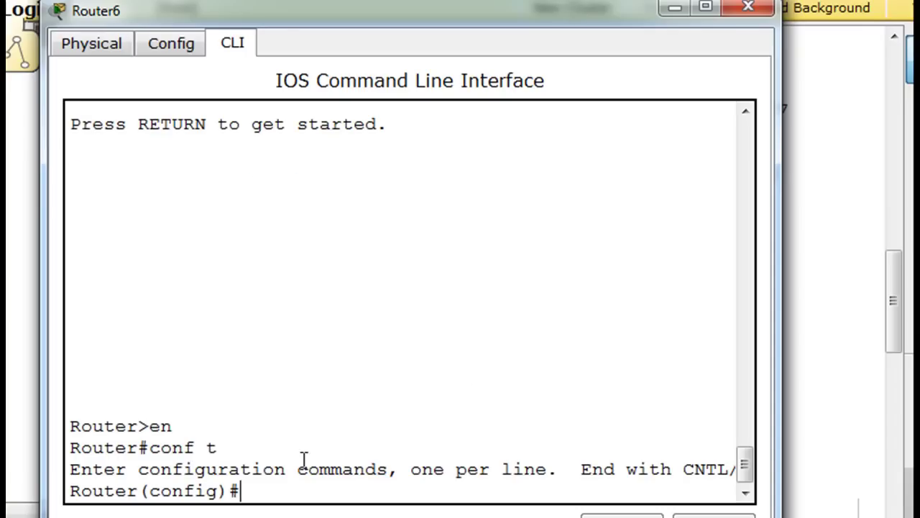
Step: Check the router's trunk port in the topology and enable interface fa0/0 with no shut
drag(400, 14, 420, 260)
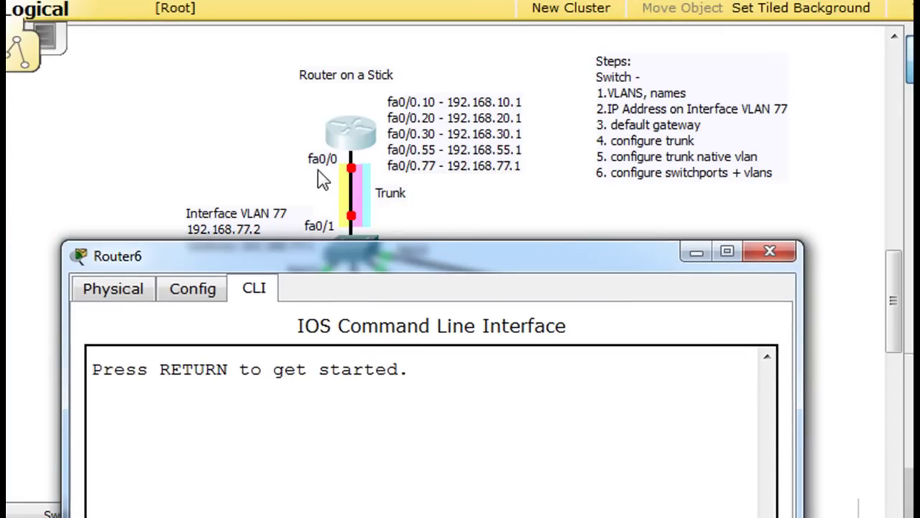
drag(411, 260, 392, 8)
text(int fa0/0)
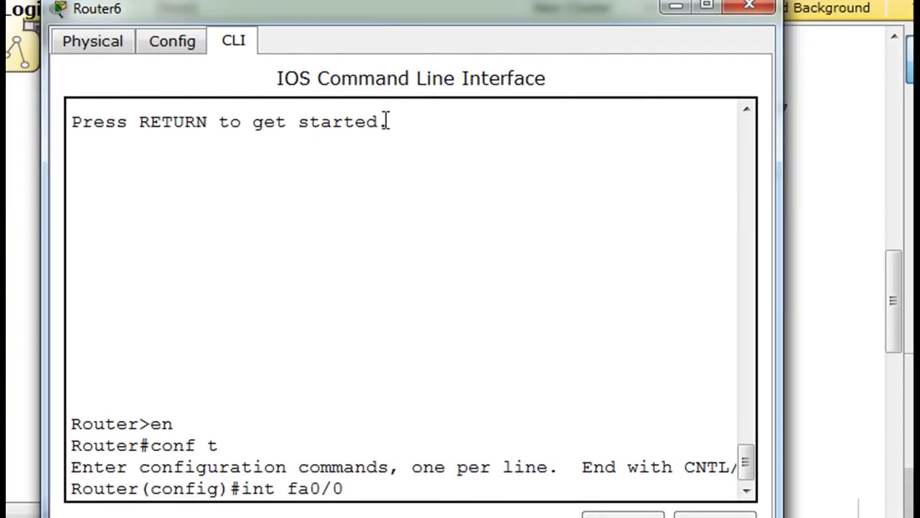
key(Return)
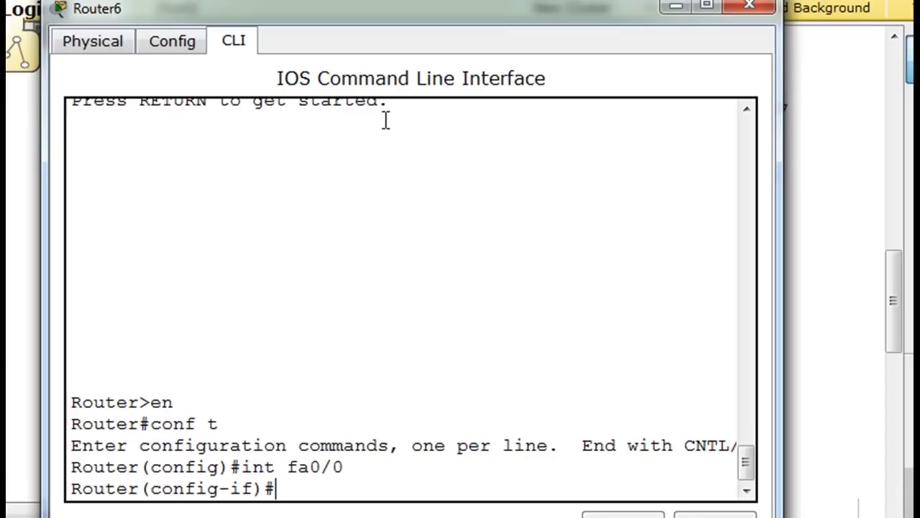
text(no shut)
key(Return)
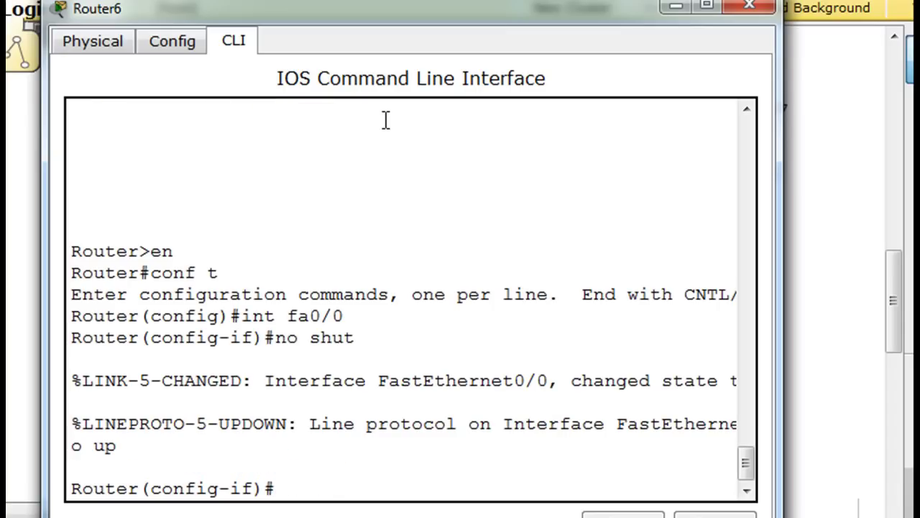
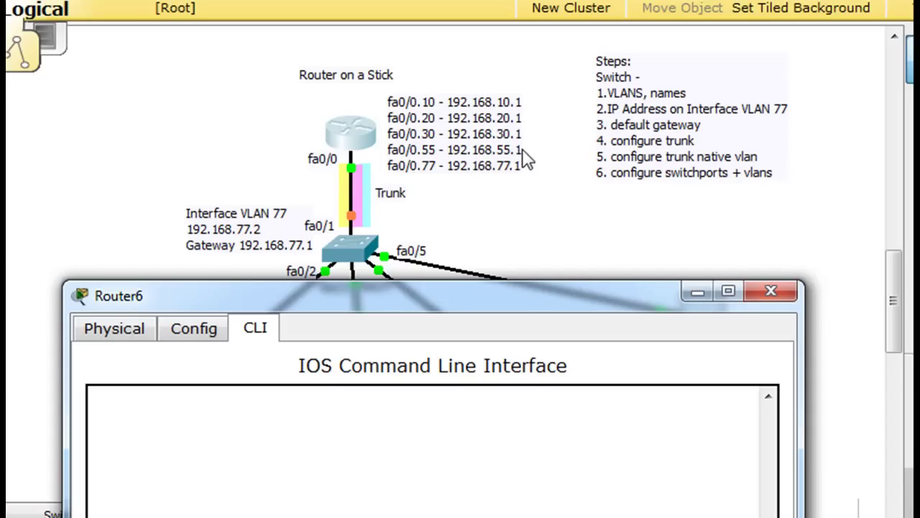
Step: Create subinterface fa0/0.10 on the router
drag(543, 300, 550, 18)
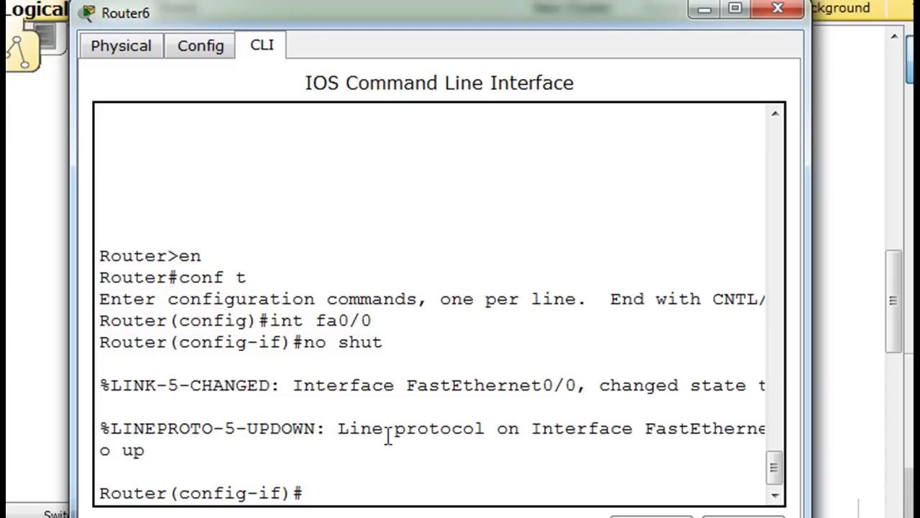
text(int fa0/0.10)
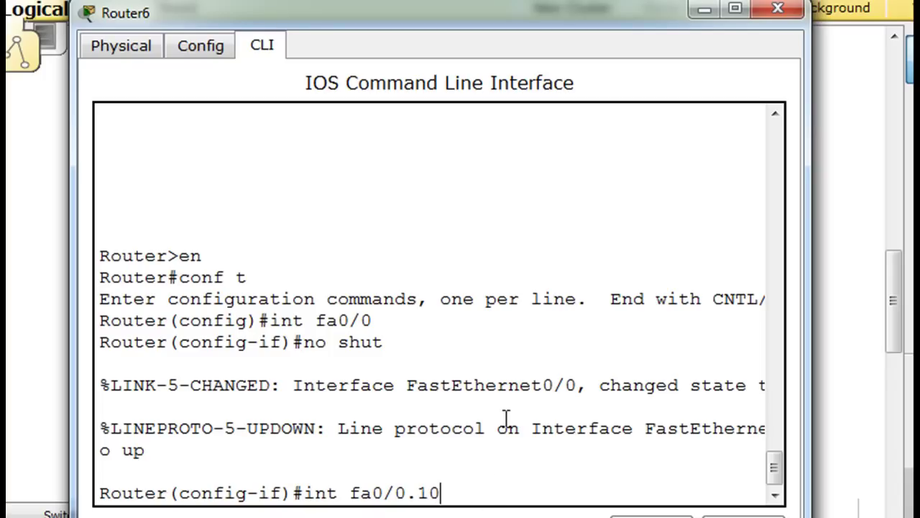
key(Return)
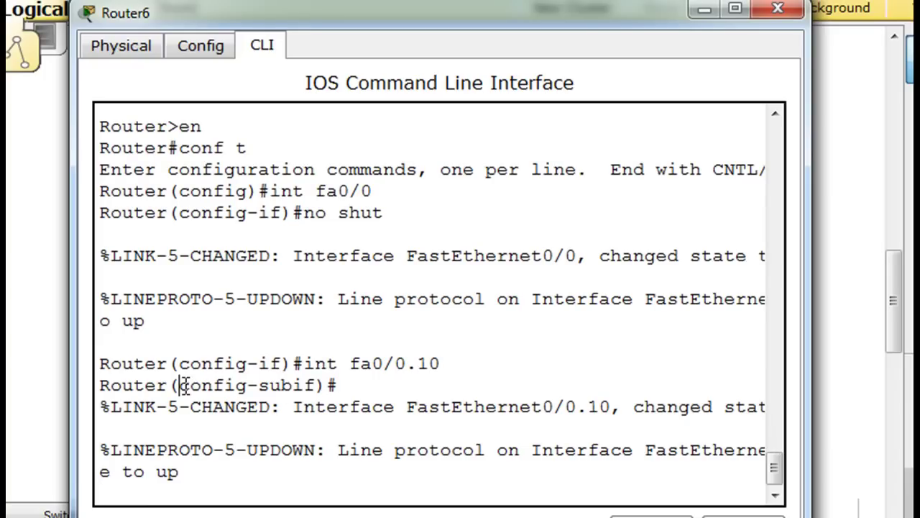
drag(184, 386, 319, 386)
key(Return)
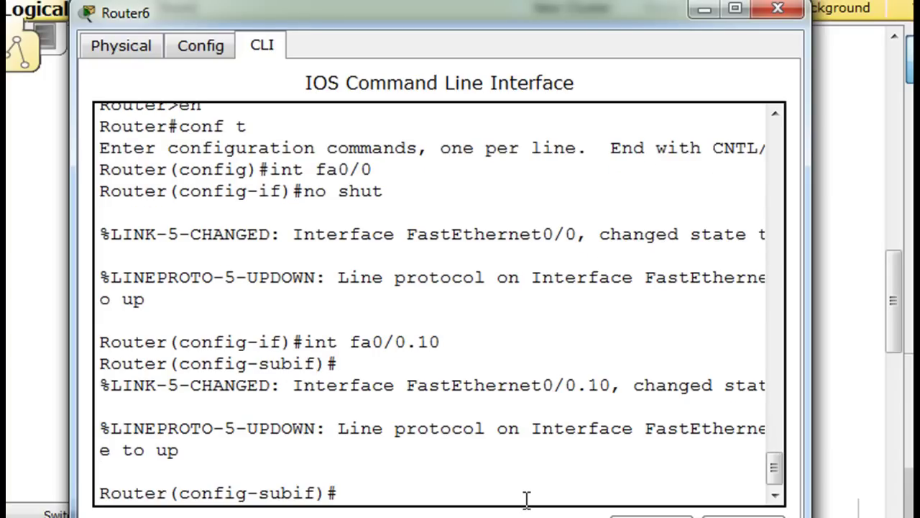
Step: Set dot1Q encapsulation with VLAN ID 10 on subinterface fa0/0.10, checking the allowed VLAN ID range with inline help
key(Return)
key(Return)
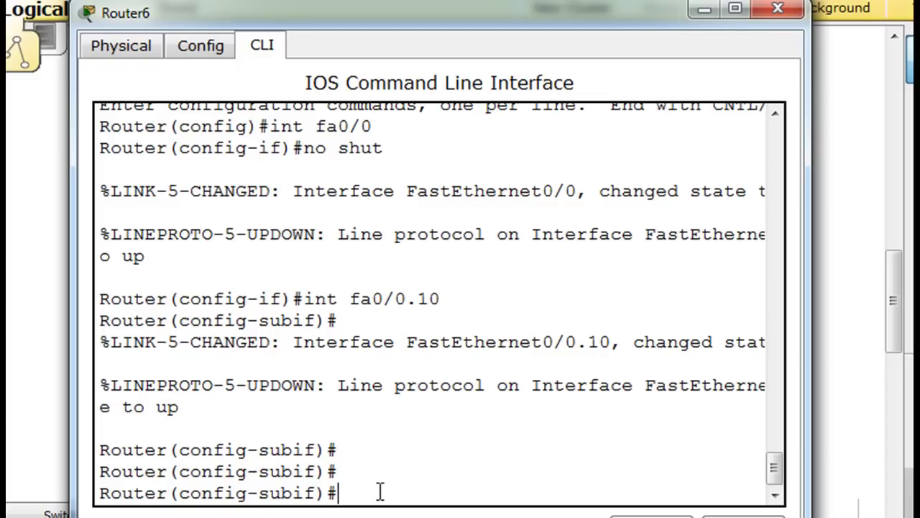
text(encap)
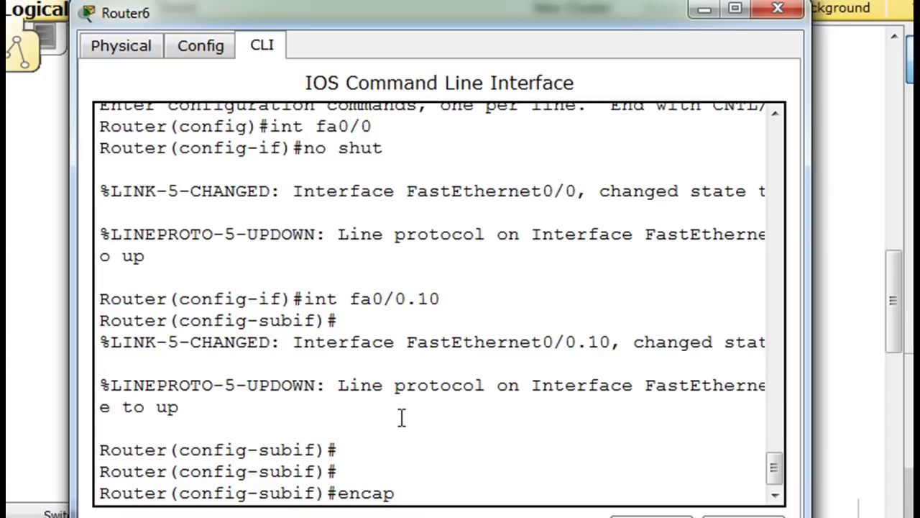
key(Tab)
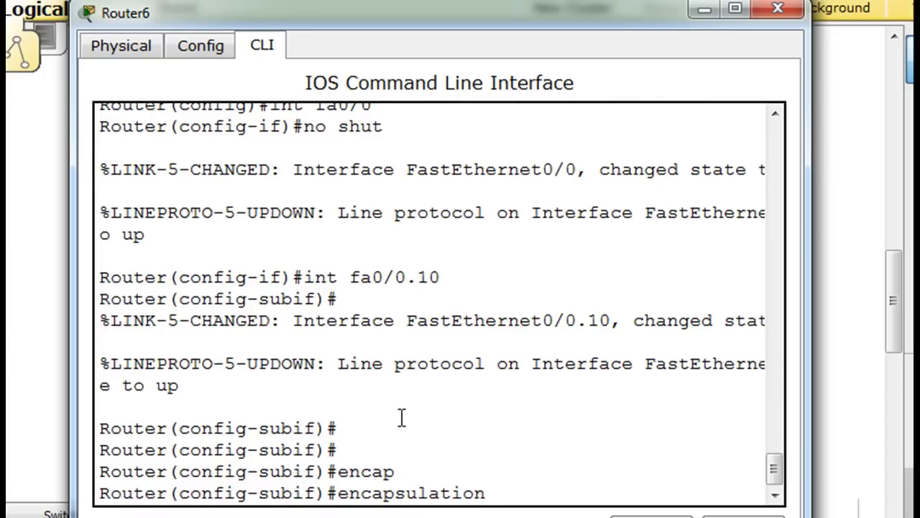
text(dot)
key(Tab)
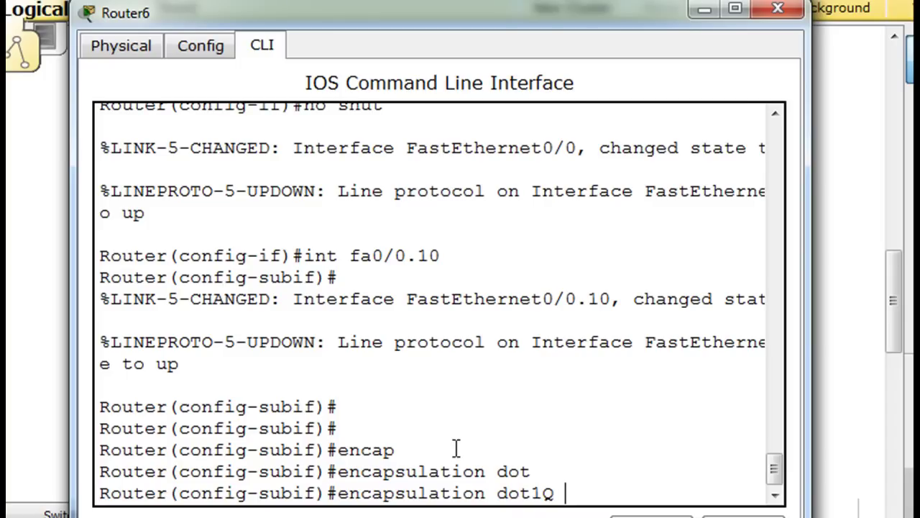
text(?)
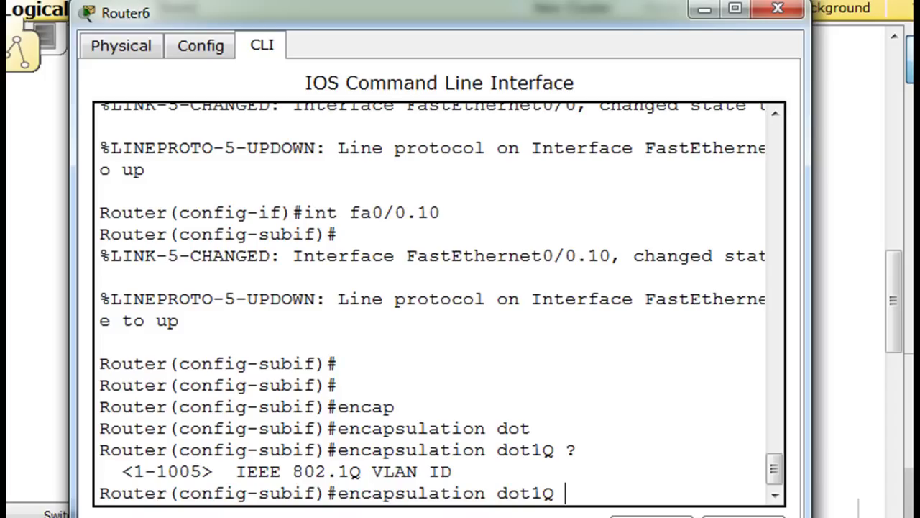
text(10)
key(Return)
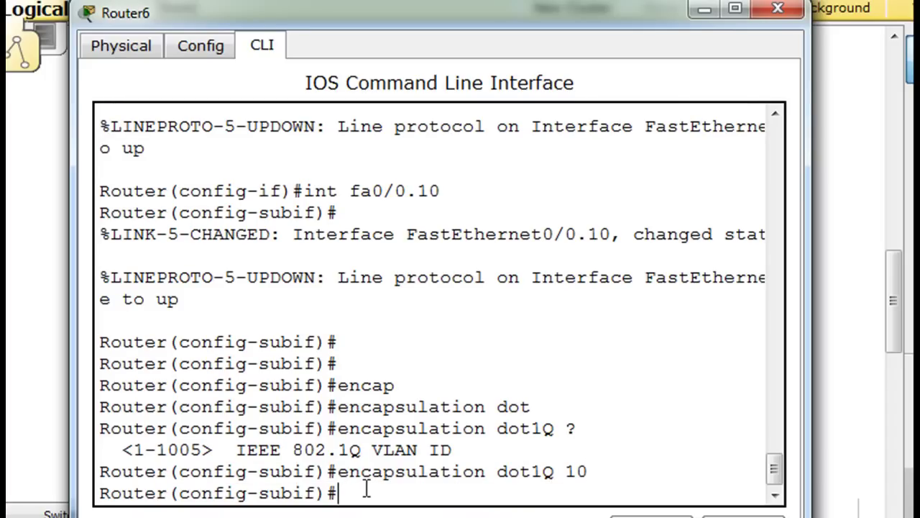
drag(565, 473, 599, 473)
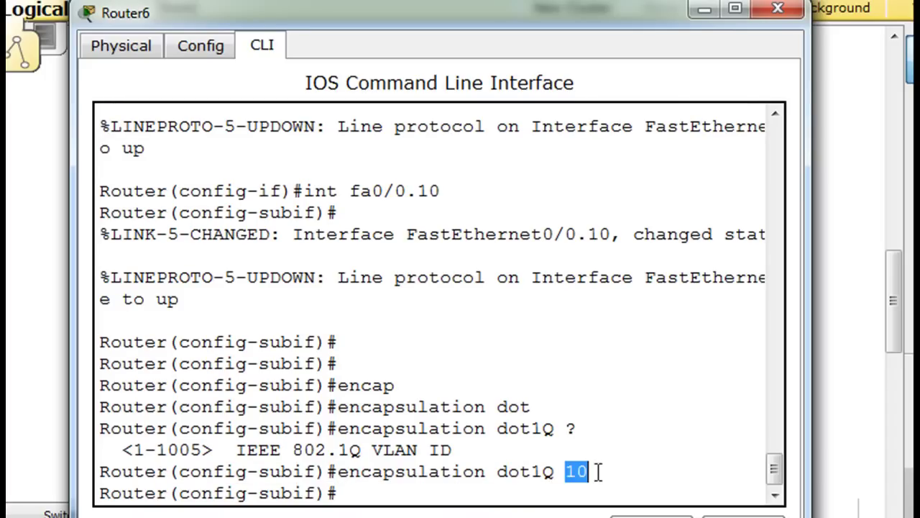
click(441, 493)
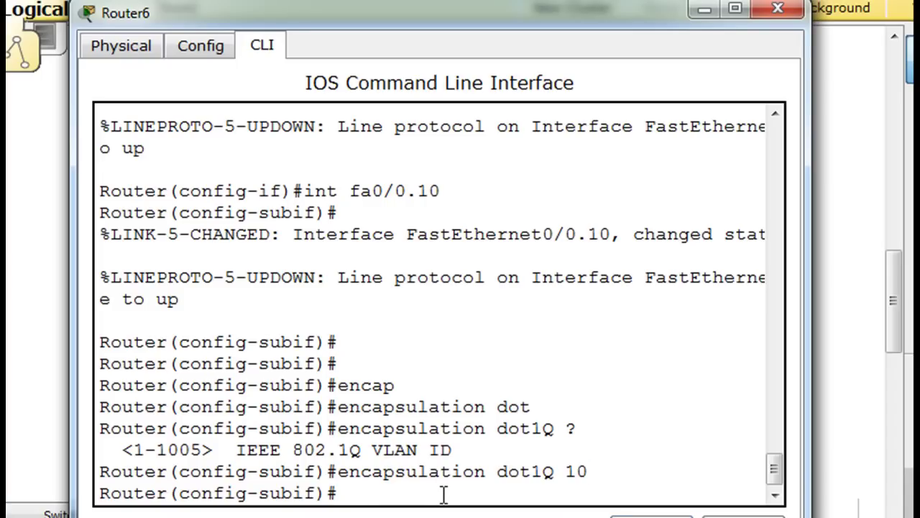
Step: Assign IP address 192.168.10.1 with mask 255.255.255.0 to subinterface fa0/0.10, widening the router window to fit the command
text(ip addre)
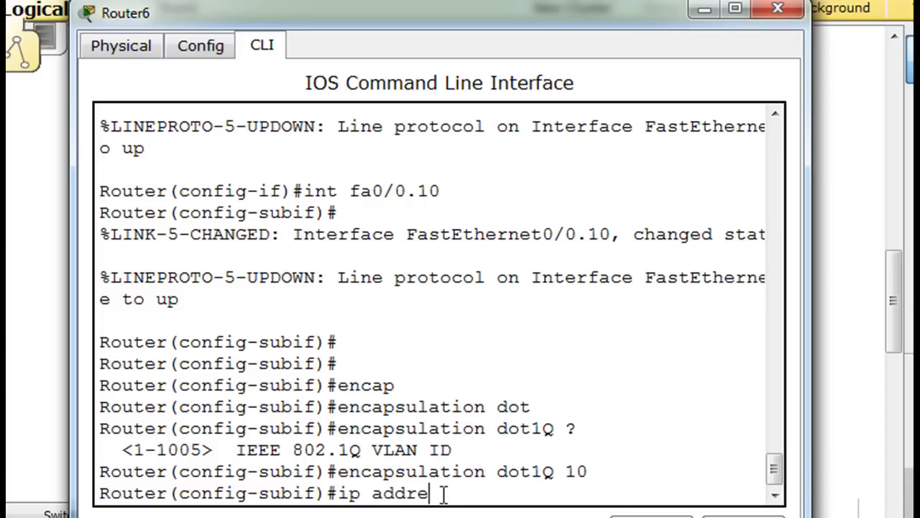
text(ss 192)
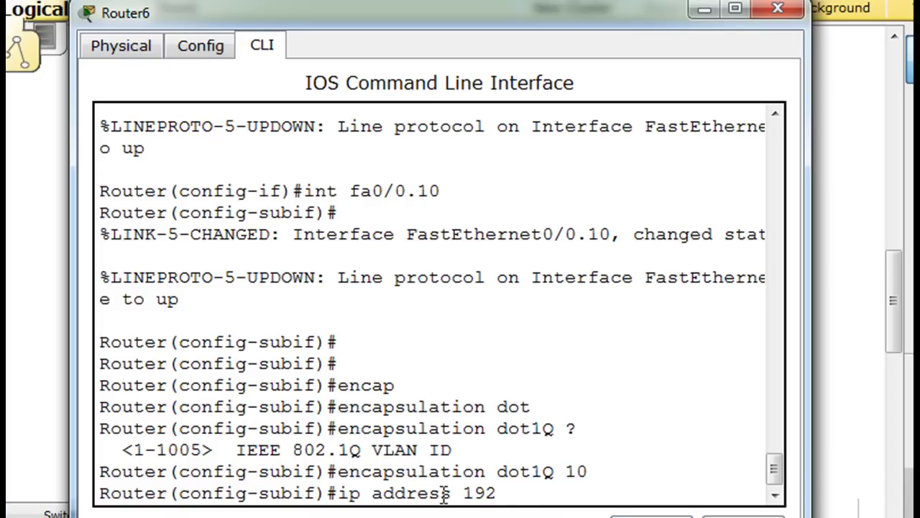
text(.168.10.1)
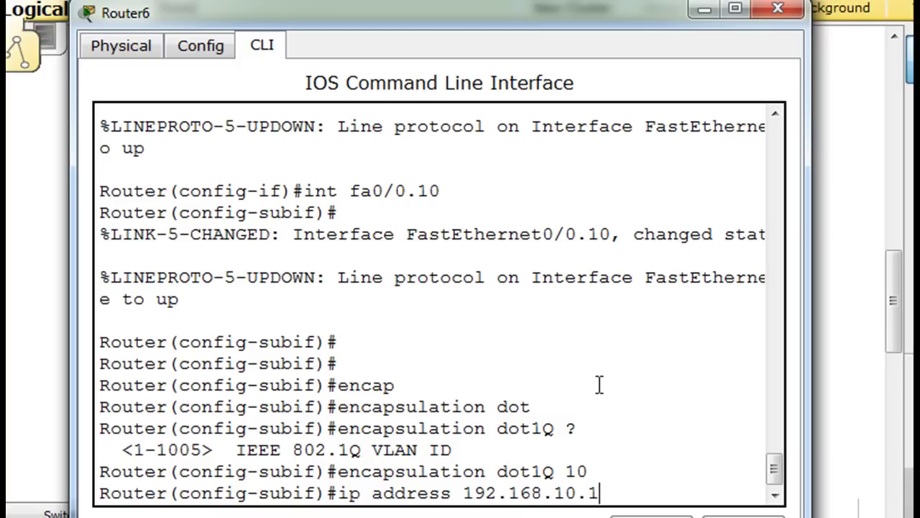
text( 255.255.255.0)
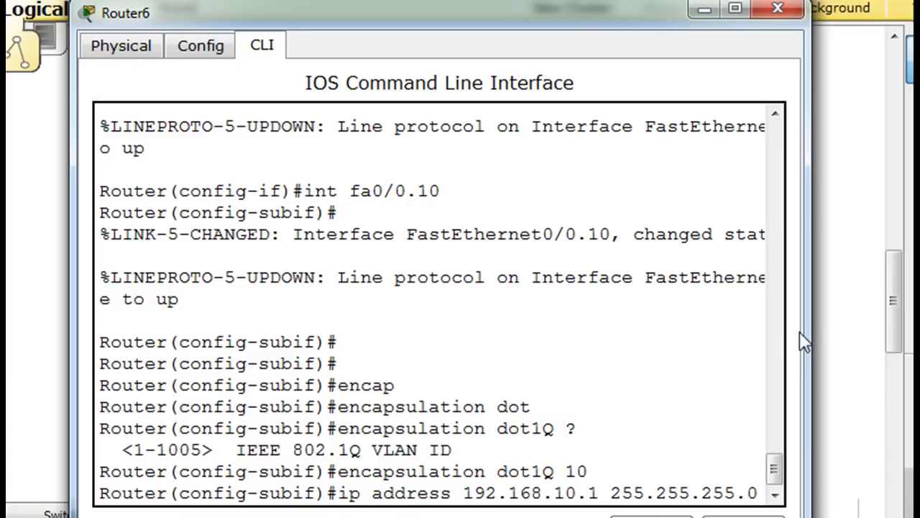
drag(808, 327, 894, 331)
key(Return)
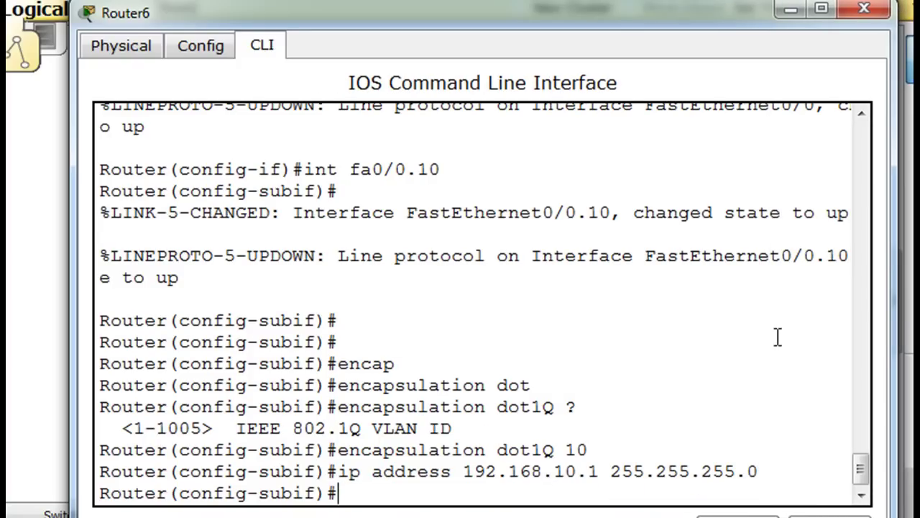
Step: Create subinterface fa0/0.20 on the router
text(int fa0/0.10)
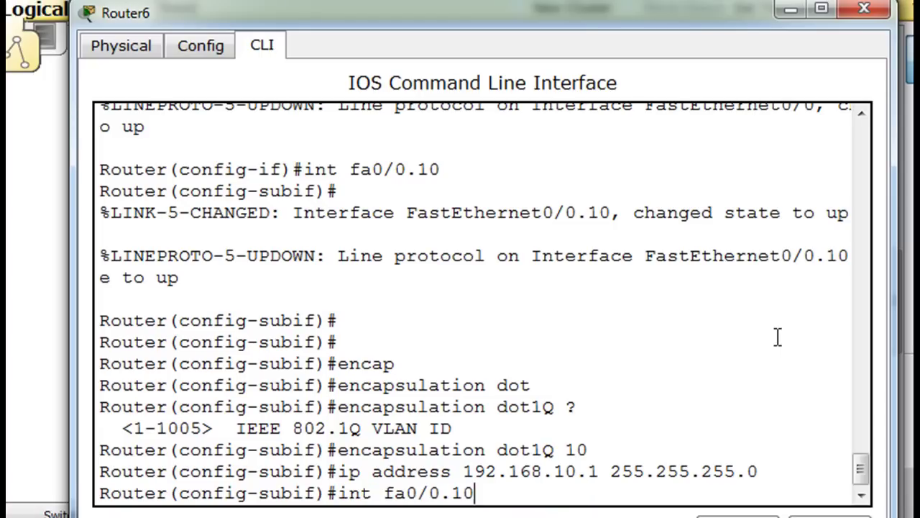
key(Left)
key(BackSpace)
text(2)
key(Right)
key(Return)
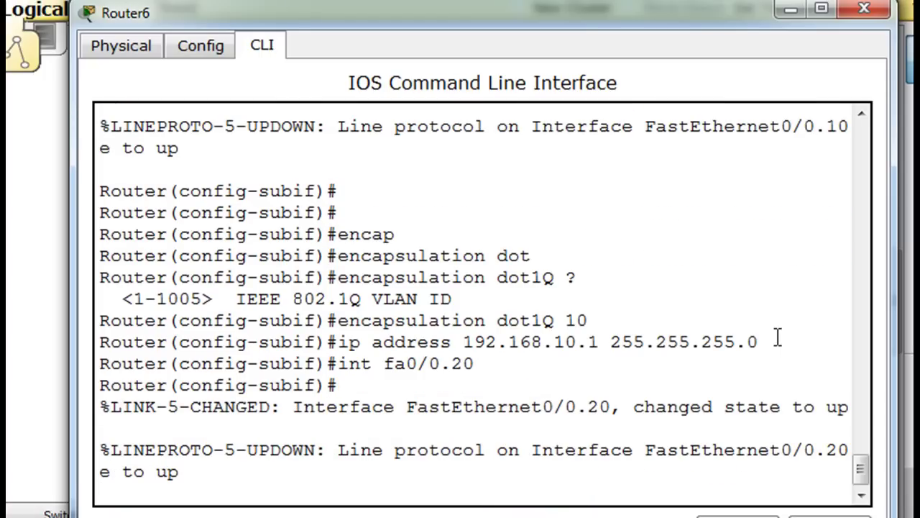
Step: Set dot1Q encapsulation with VLAN ID 20 on subinterface fa0/0.20 by reusing the earlier encapsulation command
key(Up)
key(Up)
key(Up)
key(BackSpace)
key(BackSpace)
text(20)
key(Return)
Step: Assign IP address 192.168.20.1 with mask 255.255.255.0 to subinterface fa0/0.20 by editing the earlier address command
key(Up)
key(Up)
key(Up)
key(Left)
key(Left)
key(Left)
key(Left)
key(Left)
key(Left)
key(Left)
key(Left)
key(Left)
key(Left)
key(Left)
key(Left)
key(Left)
key(Left)
key(Left)
key(Left)
key(BackSpace)
text(2)
key(Return)
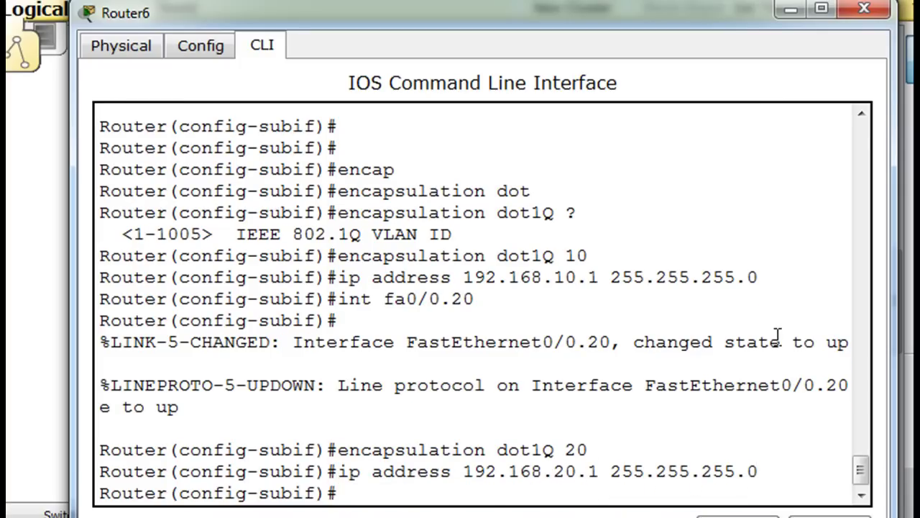
Step: Create subinterface fa0/0.30 on the router by editing the recalled interface command
key(Up)
key(Up)
key(Up)
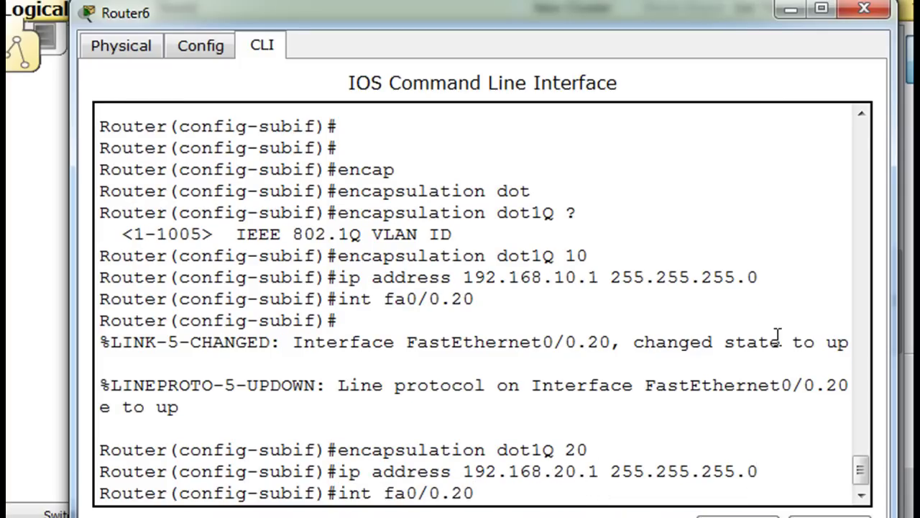
key(Left)
key(BackSpace)
text(3)
key(Return)
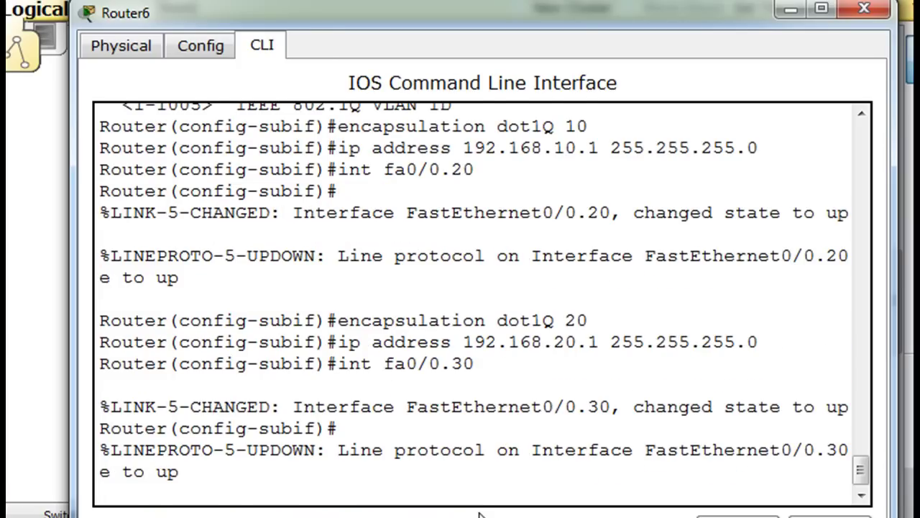
Step: Set dot1Q encapsulation with VLAN ID 30 on subinterface fa0/0.30
key(Up)
key(Up)
key(Up)
key(BackSpace)
text(30)
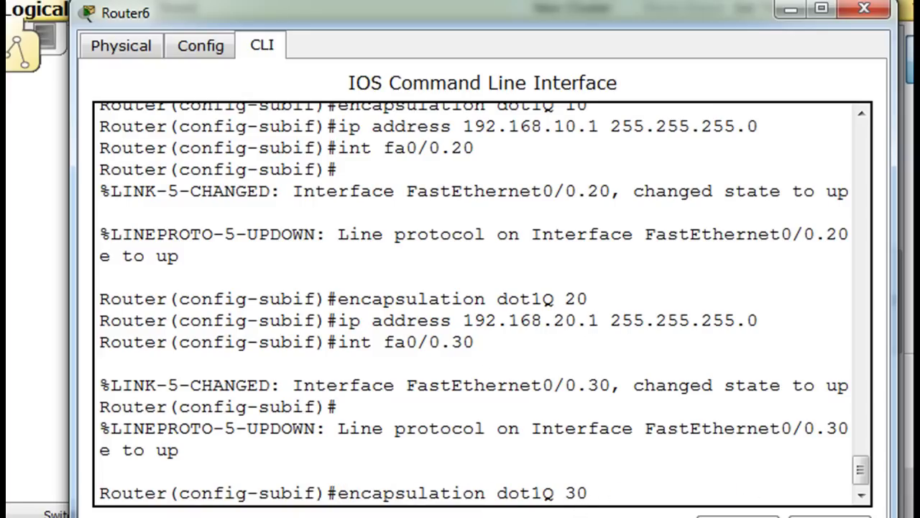
key(Return)
Step: Assign IP address 192.168.30.1 with mask 255.255.255.0 to subinterface fa0/0.30 by editing the earlier address command
key(Up)
key(Up)
key(Up)
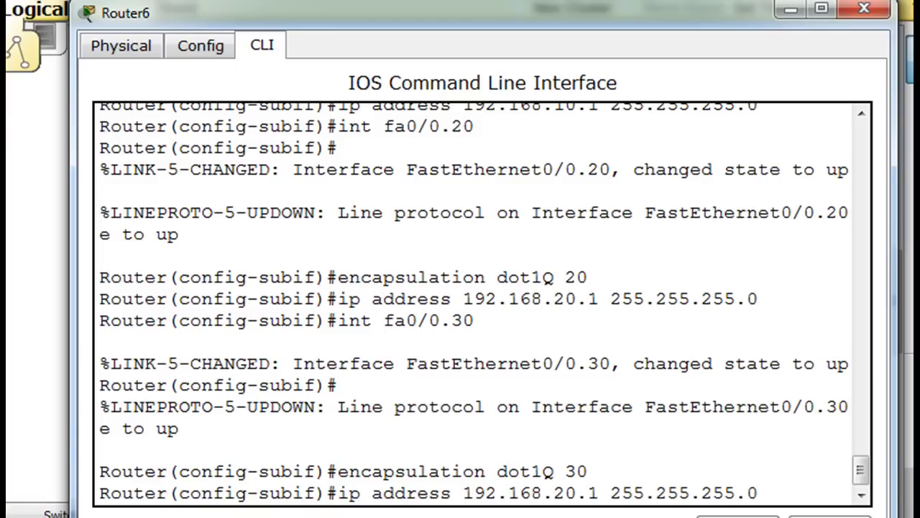
key(Left)
key(Left)
key(Left)
key(Left)
key(Left)
key(Left)
key(Left)
key(Left)
key(Left)
key(Left)
key(Left)
key(Left)
key(Left)
key(Left)
key(Left)
key(Left)
key(Left)
key(BackSpace)
text(3)
key(Return)
Step: Create subinterface fa0/0.55 on the router by recalling and editing an earlier interface command
key(Up)
key(Up)
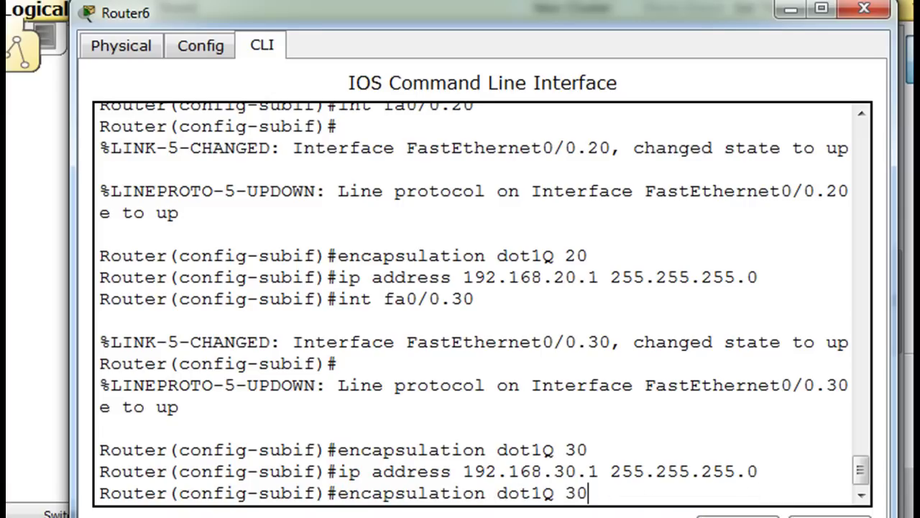
key(Up)
key(Up)
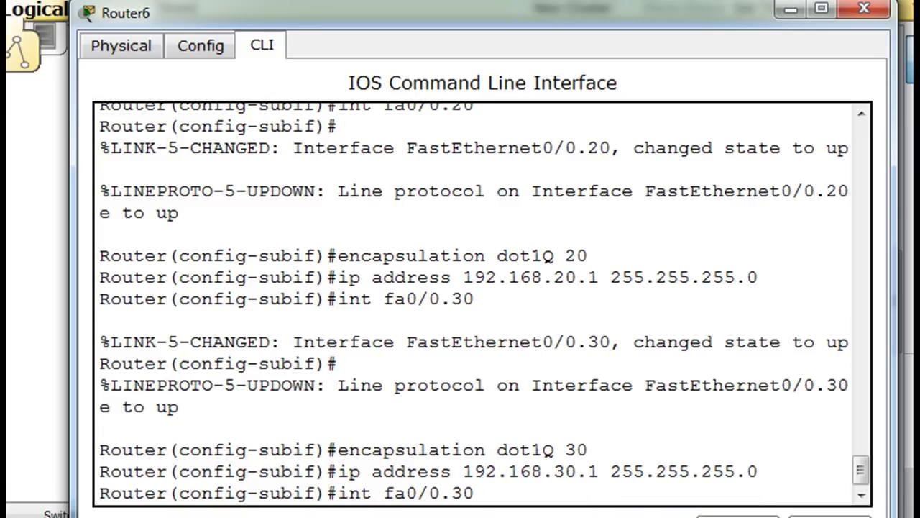
key(Up)
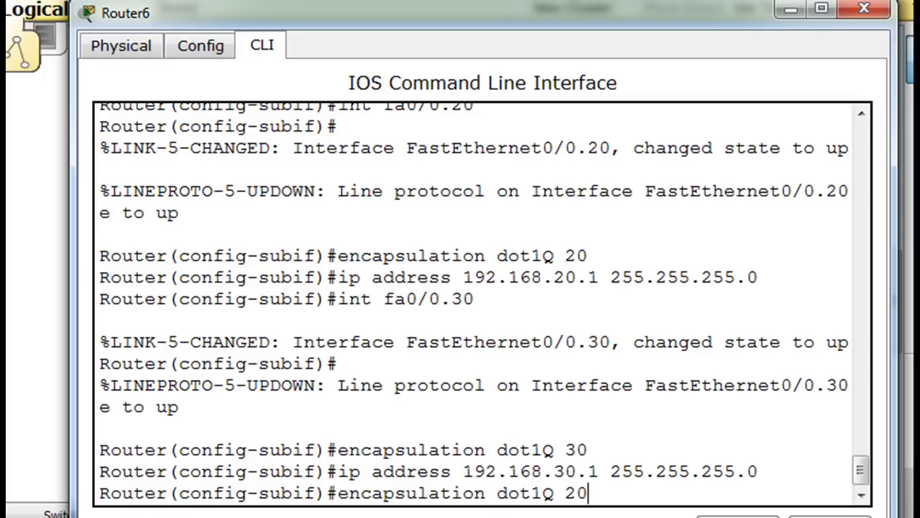
key(Up)
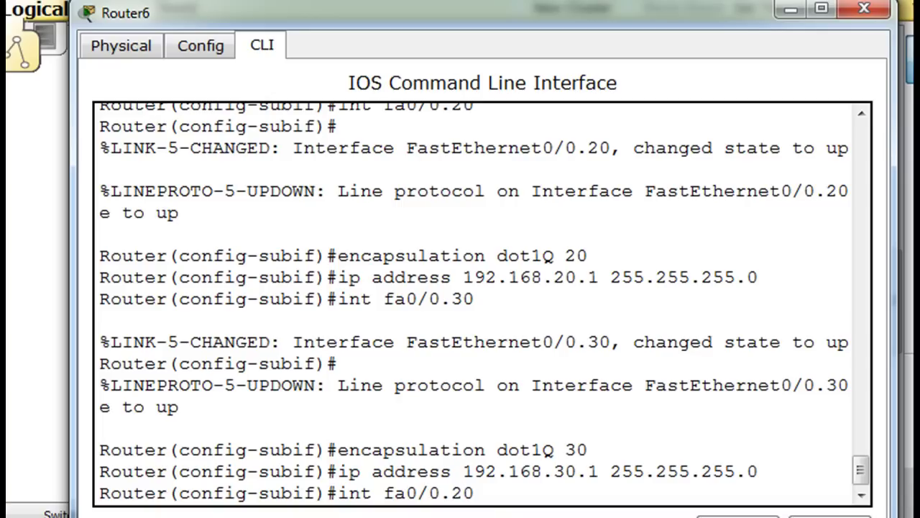
key(BackSpace)
key(Delete)
text(55)
key(Return)
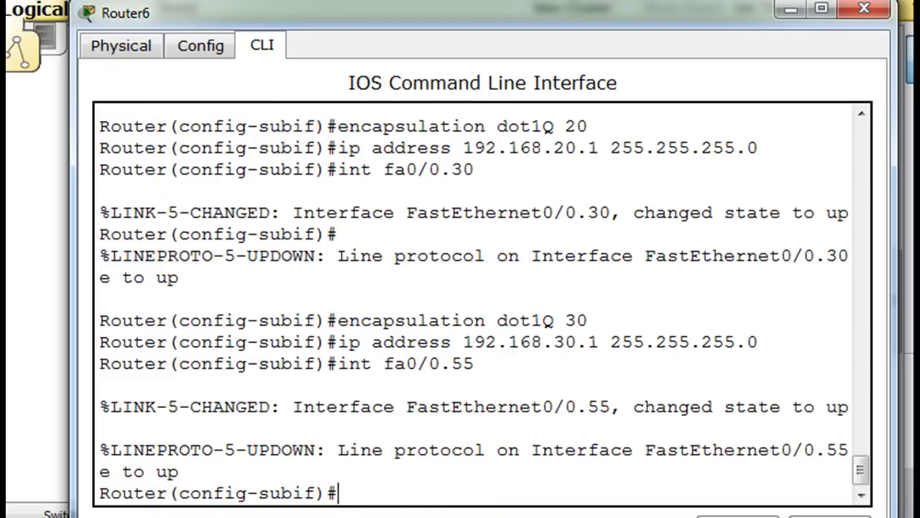
Step: Start the encapsulation dot1Q 55 command for subinterface fa0/0.55, consulting inline help for its available options
key(Up)
key(BackSpace)
key(BackSpace)
key(BackSpace)
key(BackSpace)
key(BackSpace)
key(BackSpace)
key(BackSpace)
key(BackSpace)
key(BackSpace)
key(BackSpace)
key(BackSpace)
key(BackSpace)
text(encapsulation)
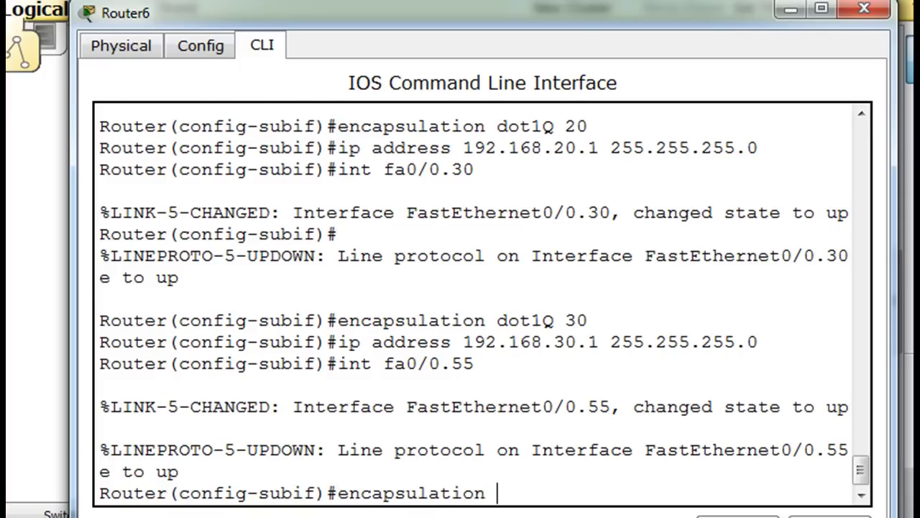
text( ?)
text(dot)
key(Tab)
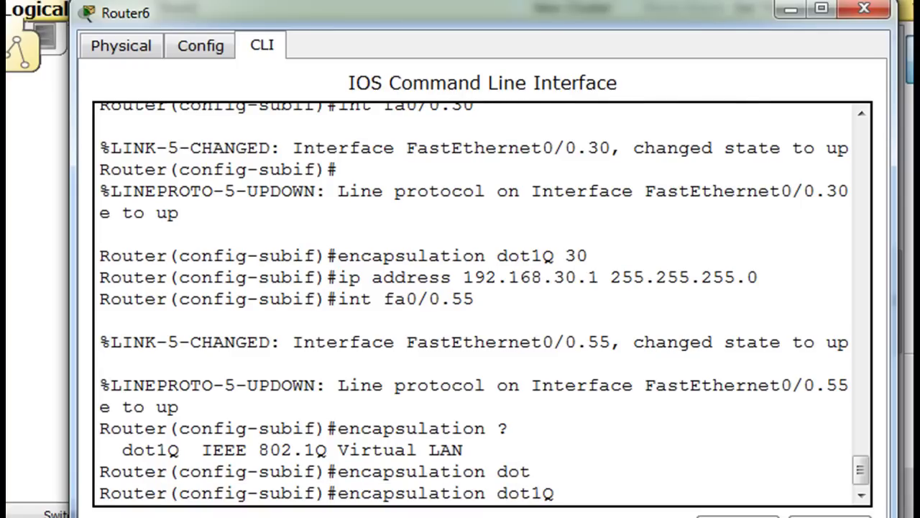
text(?)
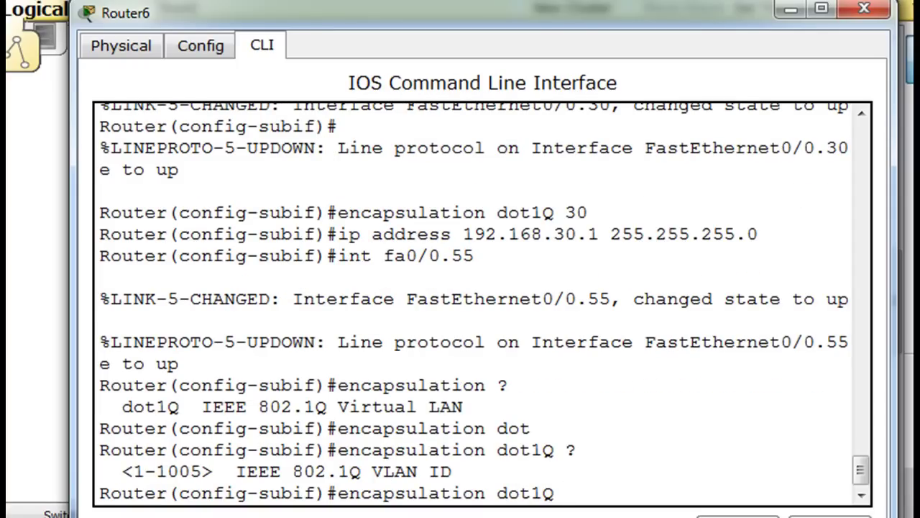
text(55 ?)
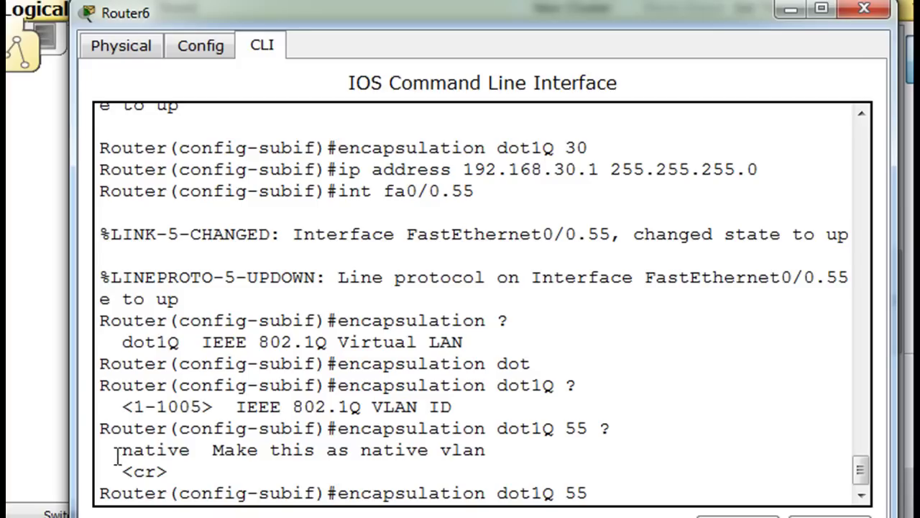
Step: Complete the encapsulation dot1Q 55 command with the native keyword and run it on subinterface fa0/0.55
drag(120, 450, 194, 451)
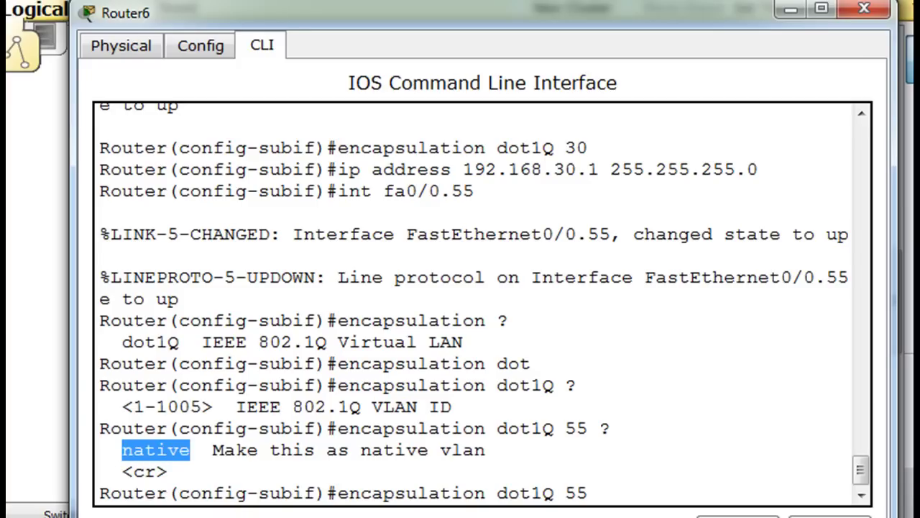
click(589, 493)
text(native)
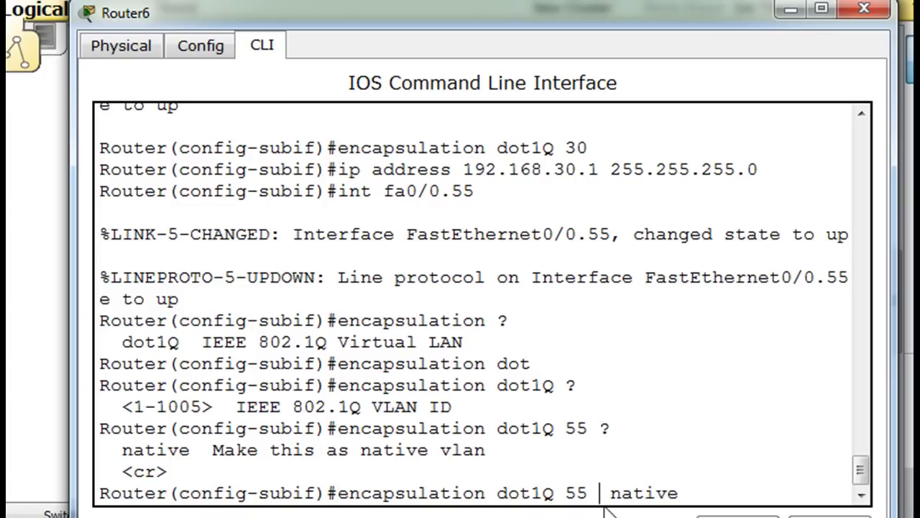
key(BackSpace)
key(BackSpace)
key(BackSpace)
key(BackSpace)
key(BackSpace)
key(BackSpace)
text(native)
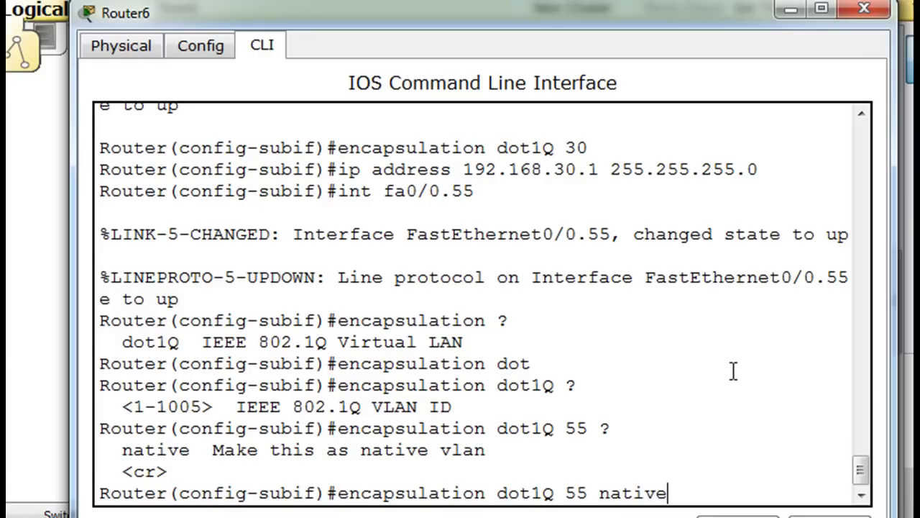
key(Return)
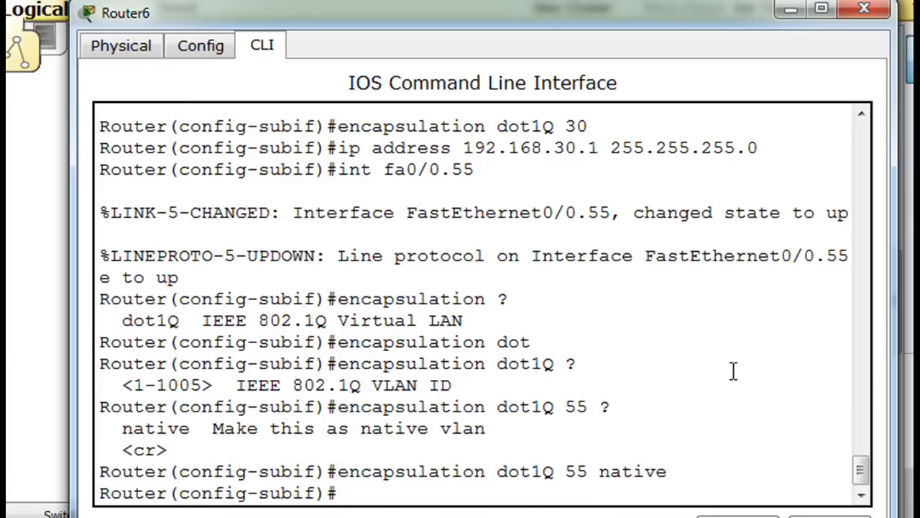
Step: Assign IP address 192.168.55.1 with mask 255.255.255.0 to subinterface fa0/0.55 by editing the earlier address command
key(Up)
key(Up)
key(Up)
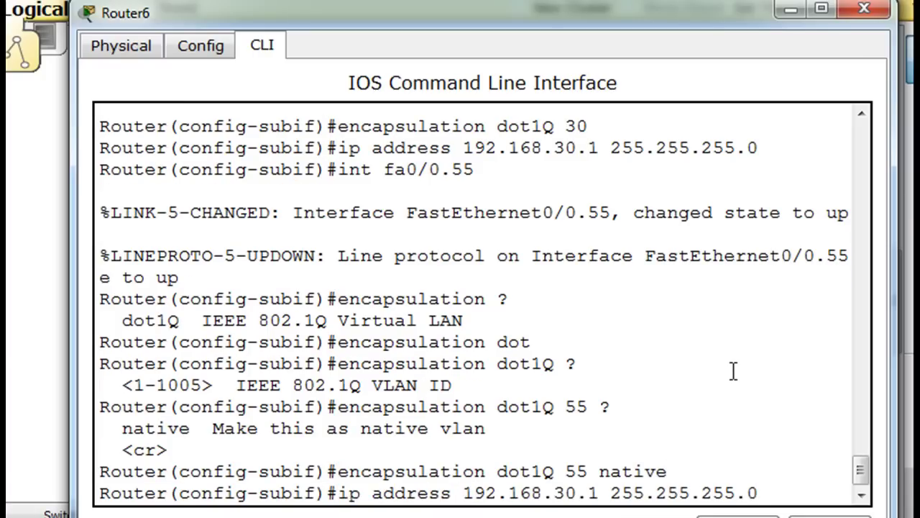
key(Left)
key(Left)
key(Left)
key(Left)
key(Left)
key(Left)
key(Left)
key(Left)
key(Left)
key(BackSpace)
key(BackSpace)
text(55)
key(Return)
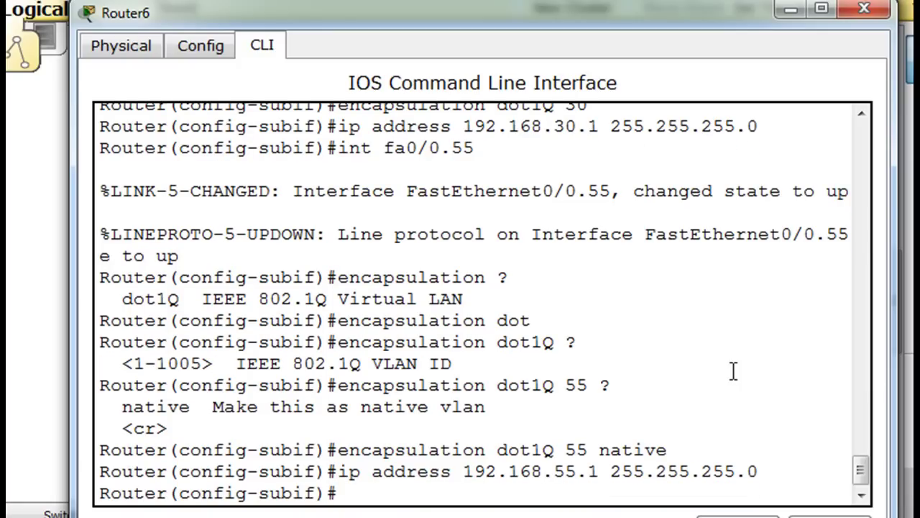
Step: Create subinterface fa0/0.77 on the router by recalling and editing the earlier interface command
key(Up)
key(Up)
key(Up)
key(Up)
key(Down)
key(Left)
key(Right)
key(BackSpace)
key(BackSpace)
text(77)
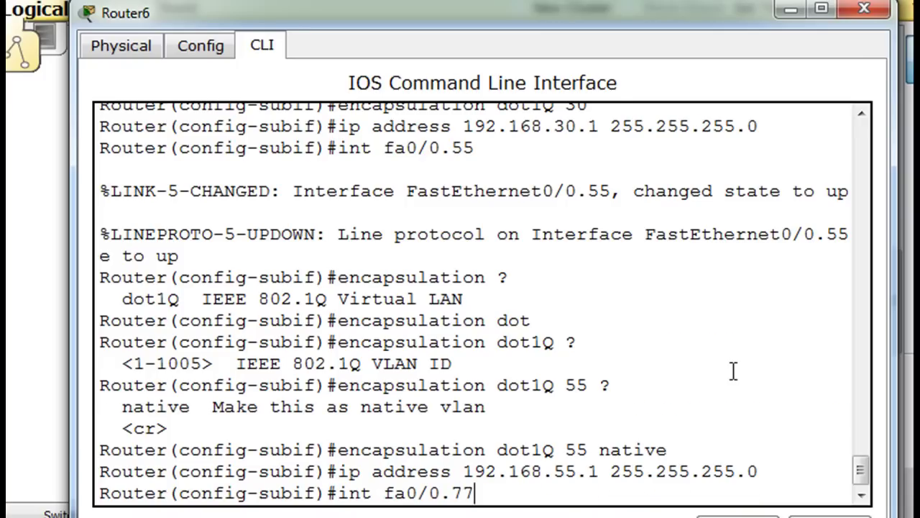
key(Return)
Step: Set encapsulation dot1Q 77 on subinterface fa0/0.77 by editing the recalled VLAN 55 command and removing its native keyword
key(Up)
key(Up)
key(Up)
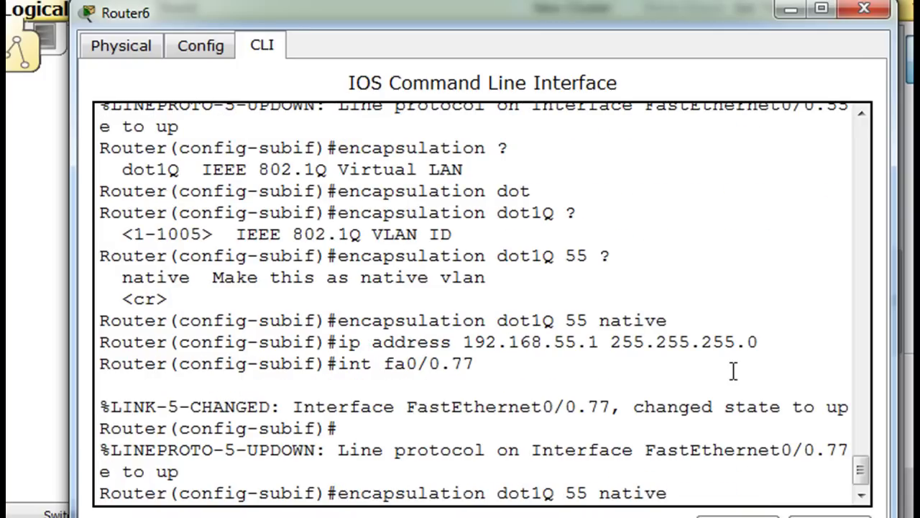
key(BackSpace)
key(BackSpace)
key(BackSpace)
key(BackSpace)
key(BackSpace)
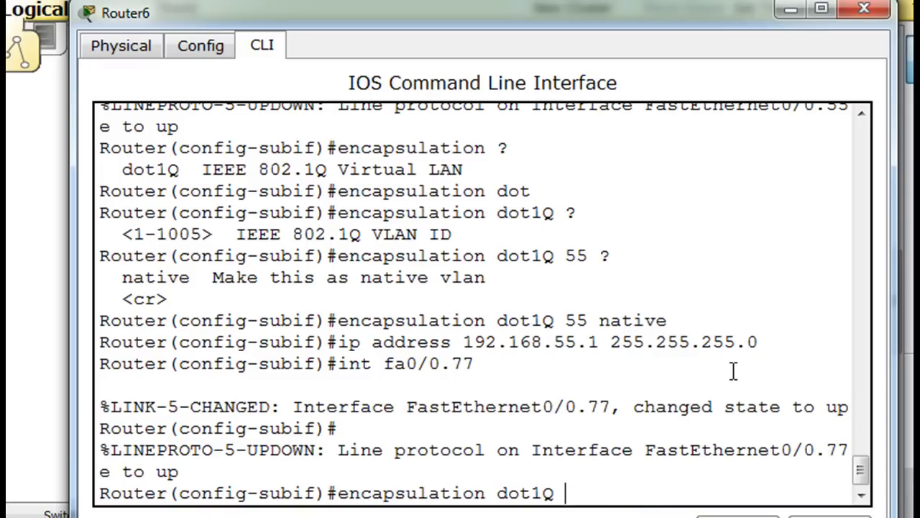
text(77)
key(Return)
key(Return)
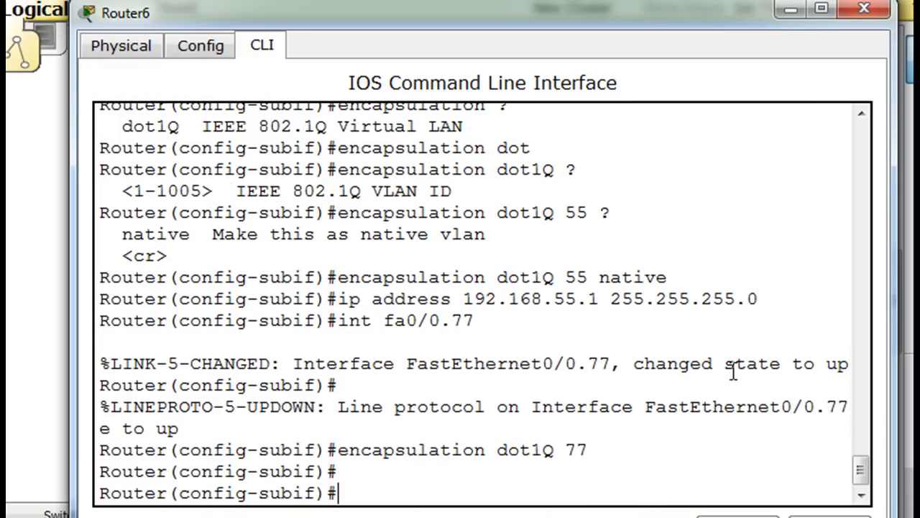
Step: Assign IP address 192.168.77.1 with mask 255.255.255.0 to subinterface fa0/0.77 and return to privileged EXEC mode
key(Up)
key(Up)
key(Up)
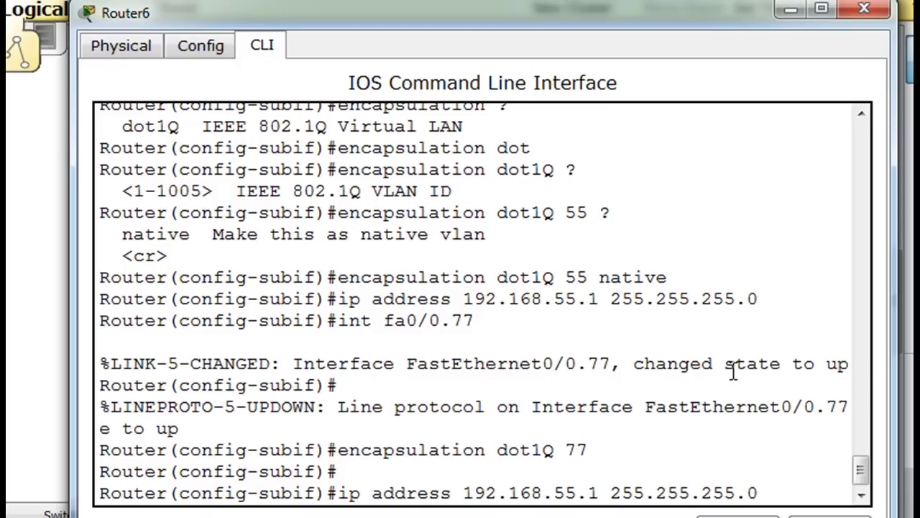
key(BackSpace)
key(BackSpace)
text(77)
key(Return)
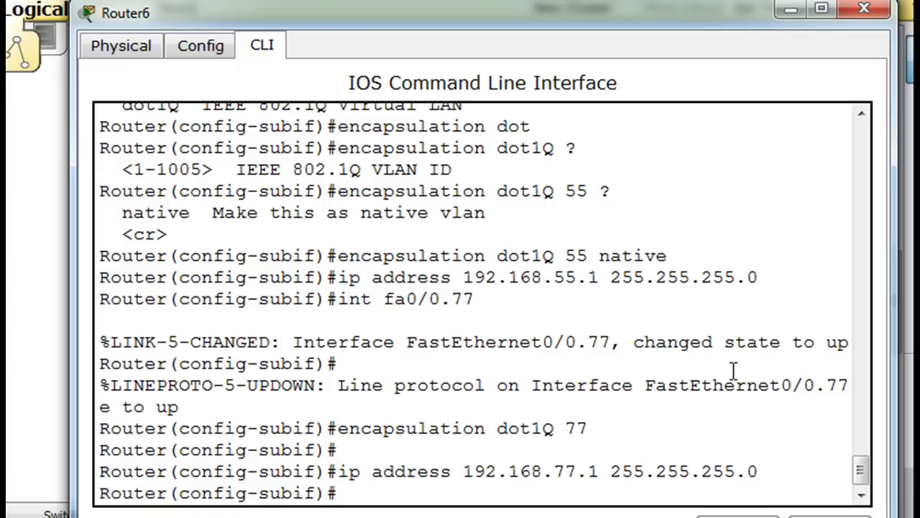
key(ctrl+z)
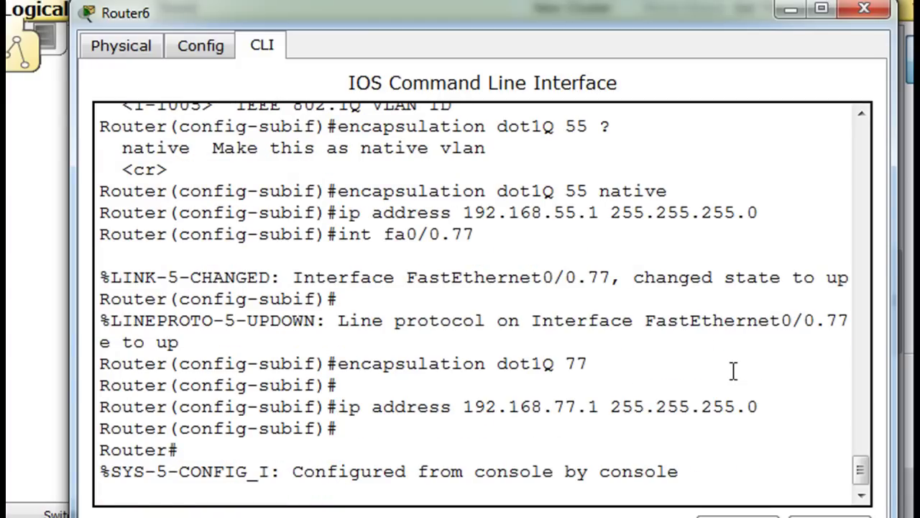
key(Return)
Step: Run show run and page through the router's running configuration to check its subinterfaces, and close the router window
text(show)
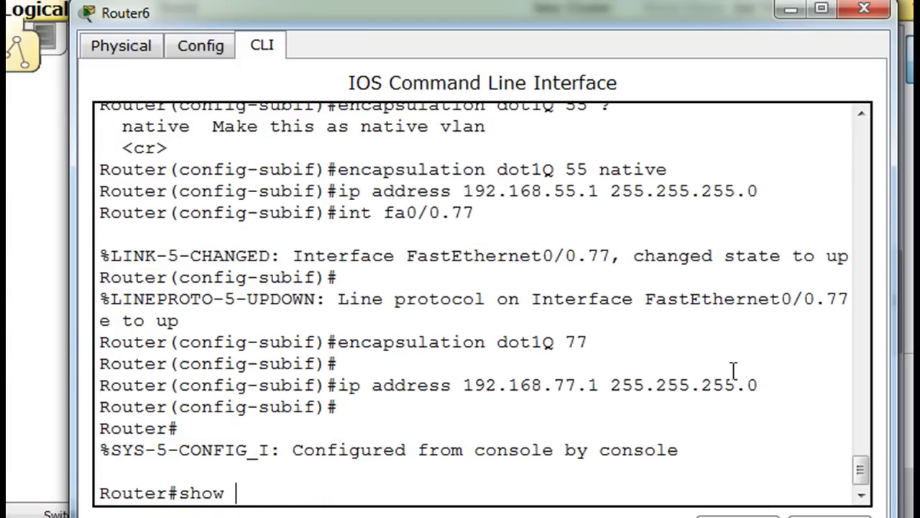
text( run)
key(Return)
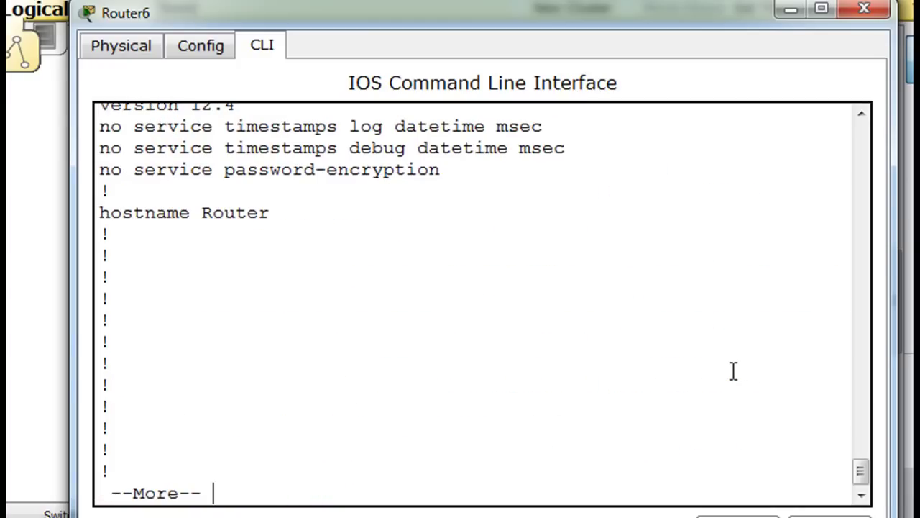
key(space)
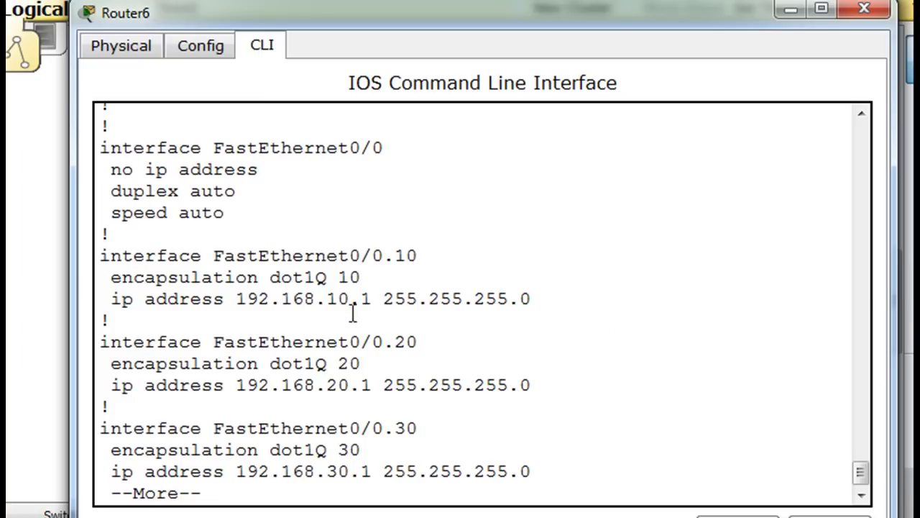
key(space)
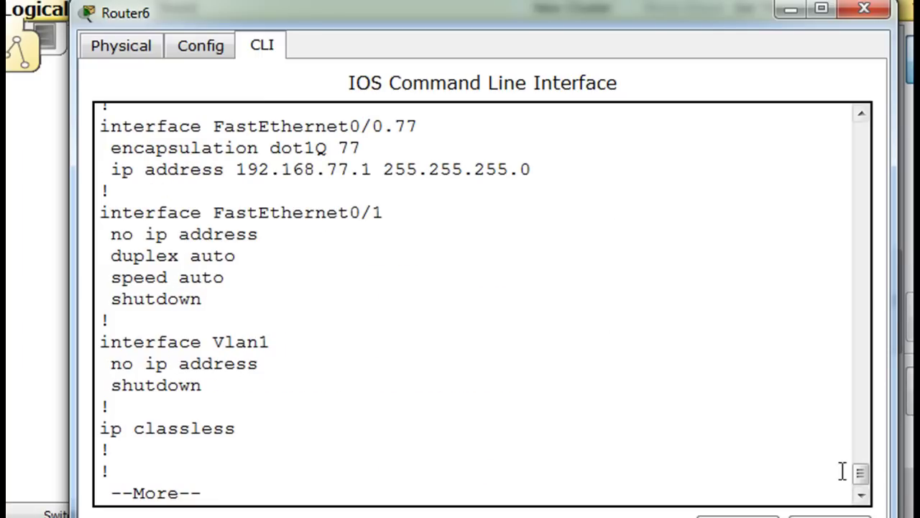
mouse_move(862, 475)
mouse_down()
mouse_move(858, 453)
mouse_move(862, 478)
mouse_up()
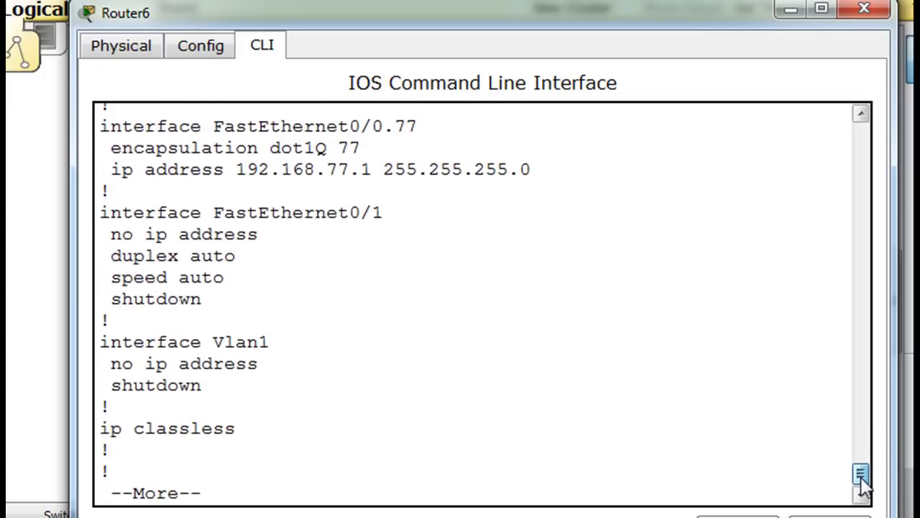
click(865, 10)
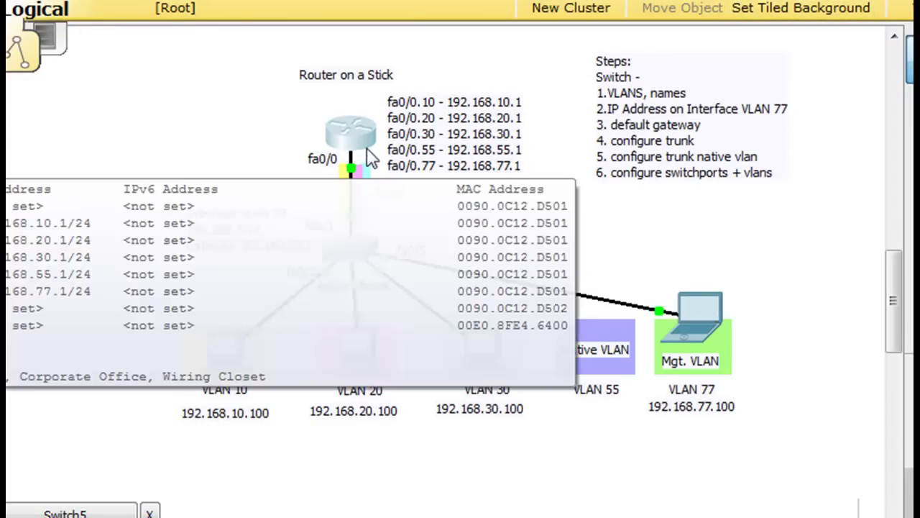
Step: Reopen the router's command line and run show ip route, widening the window to read the full routing table
click(363, 149)
drag(475, 4, 446, 12)
key(space)
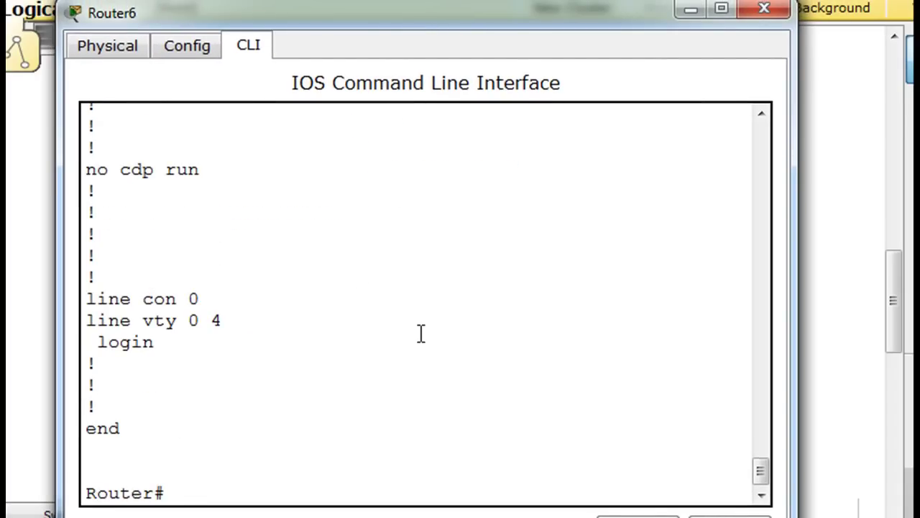
text(show ip route)
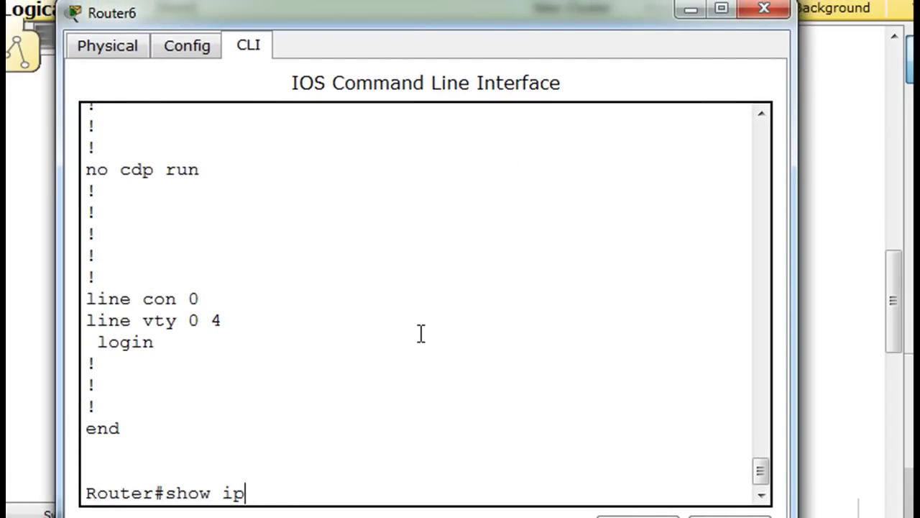
key(Return)
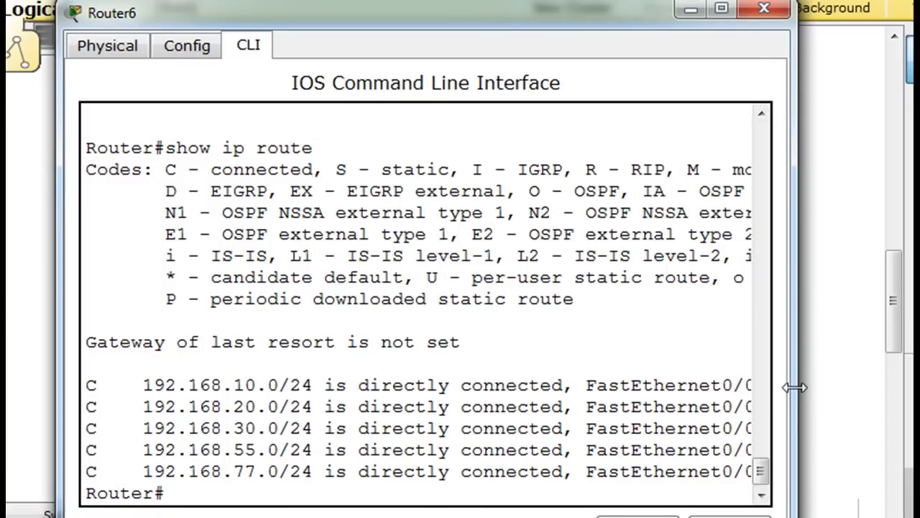
drag(791, 387, 919, 388)
drag(804, 13, 751, 13)
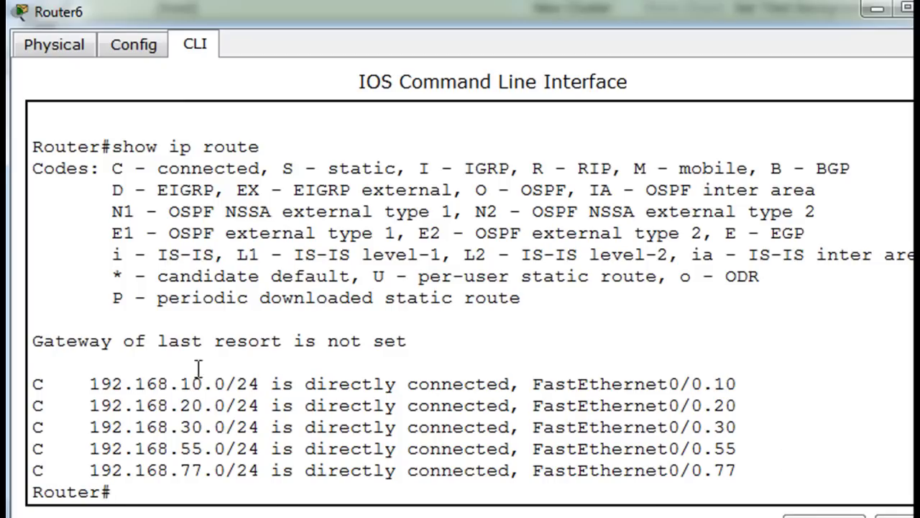
click(878, 11)
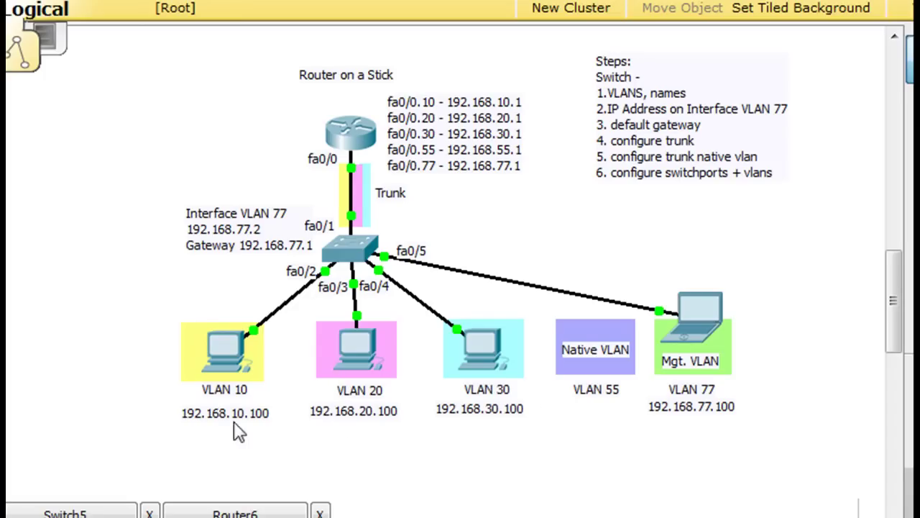
Step: Ping the VLAN 77 gateway 192.168.77.1 from the management laptop's command prompt
click(694, 316)
drag(328, 67, 559, 32)
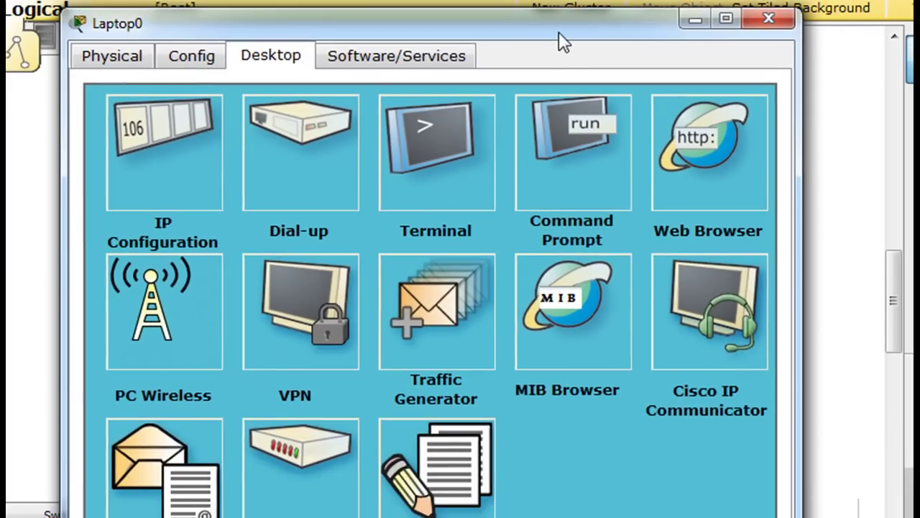
click(550, 148)
text(ping 192.168.77.1)
key(Return)
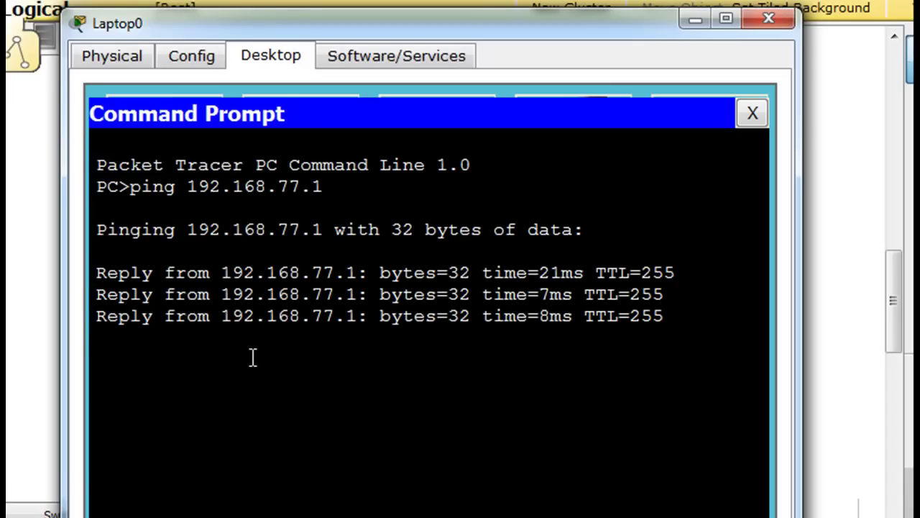
Step: Ping the VLAN 10 PC at 192.168.10.100 from the management laptop
key(Up)
key(Left)
key(Left)
key(BackSpace)
key(BackSpace)
text(10.1)
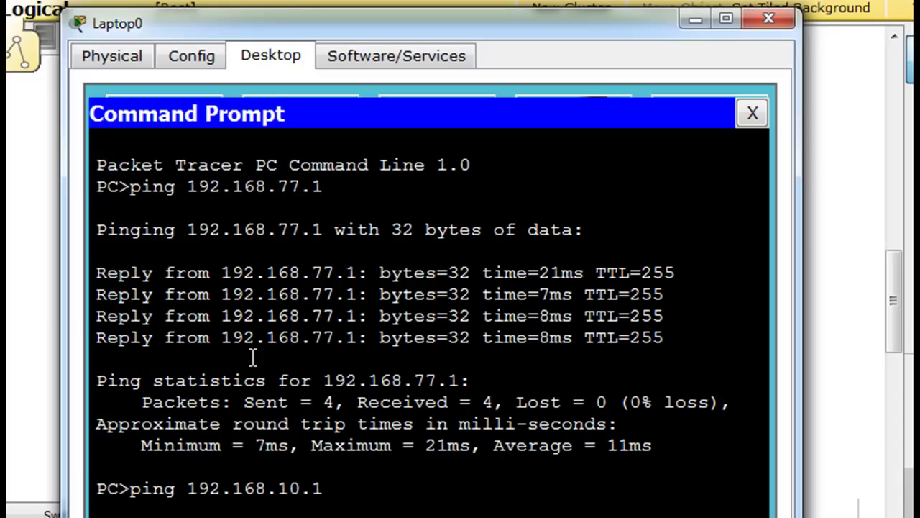
text(00)
key(Return)
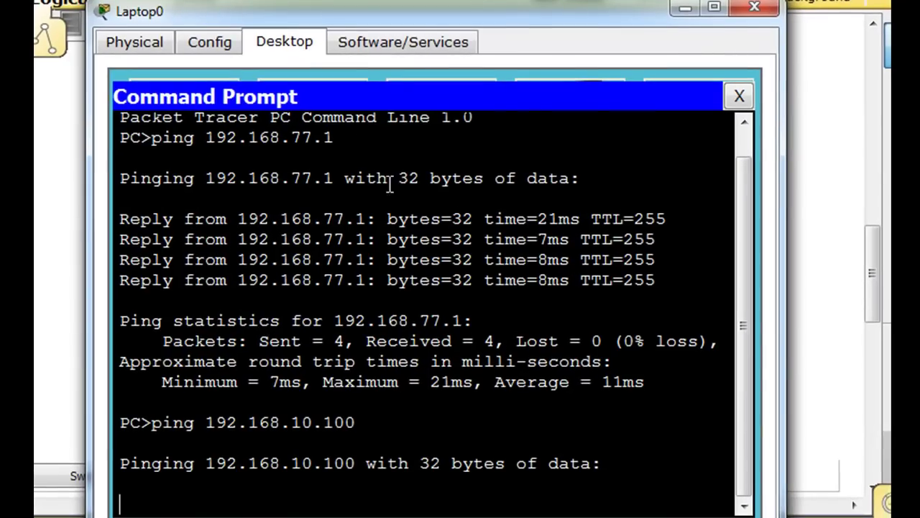
drag(410, 36, 413, 19)
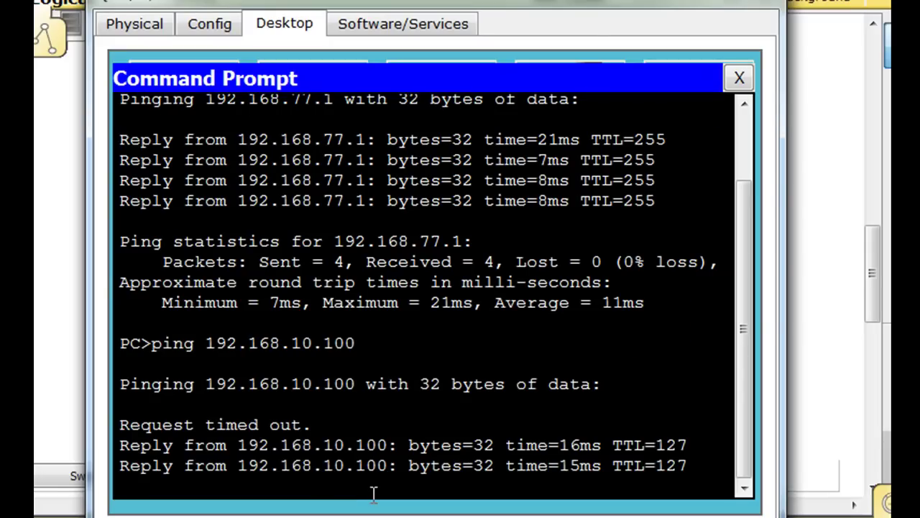
Step: Ping the VLAN 20 PC at 192.168.20.100 from the management laptop
key(Up)
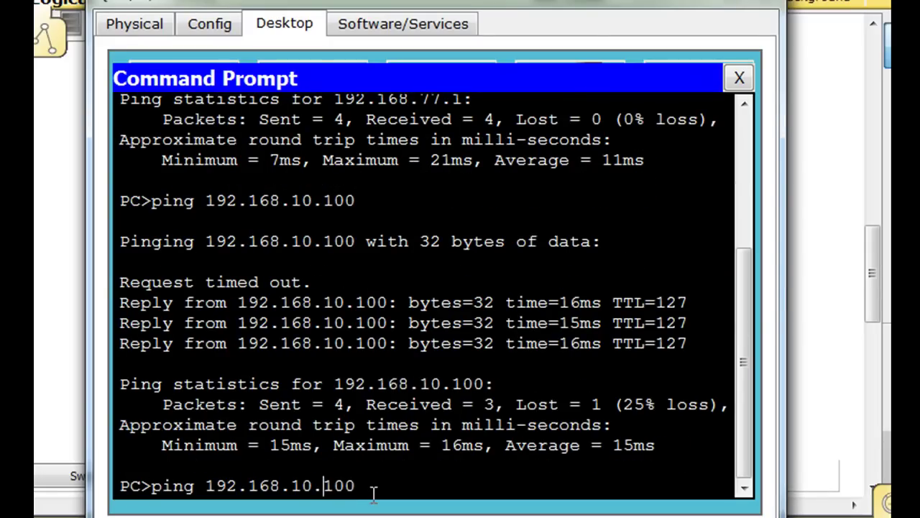
key(Left)
key(Left)
key(Left)
key(Left)
key(Left)
key(BackSpace)
text(2)
key(Return)
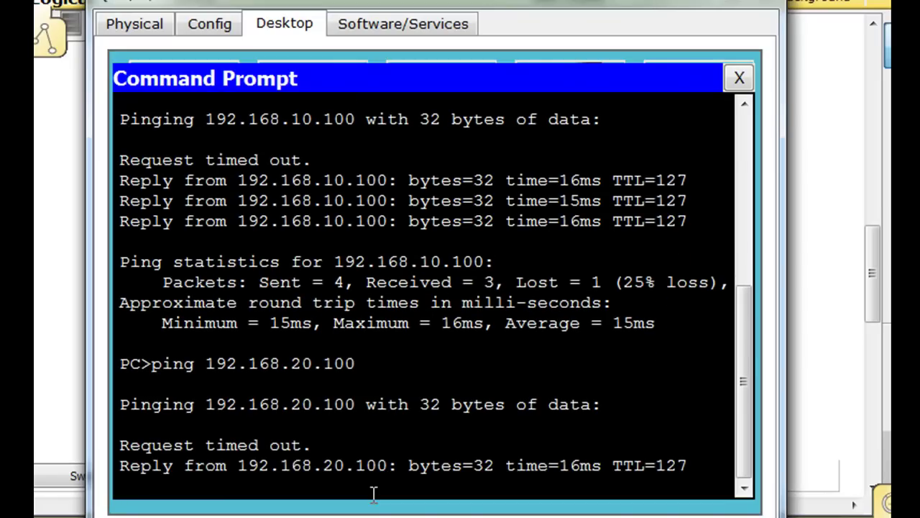
Step: Ping the VLAN 30 PC at 192.168.30.100 from the management laptop, and close its command prompt and device window
key(Up)
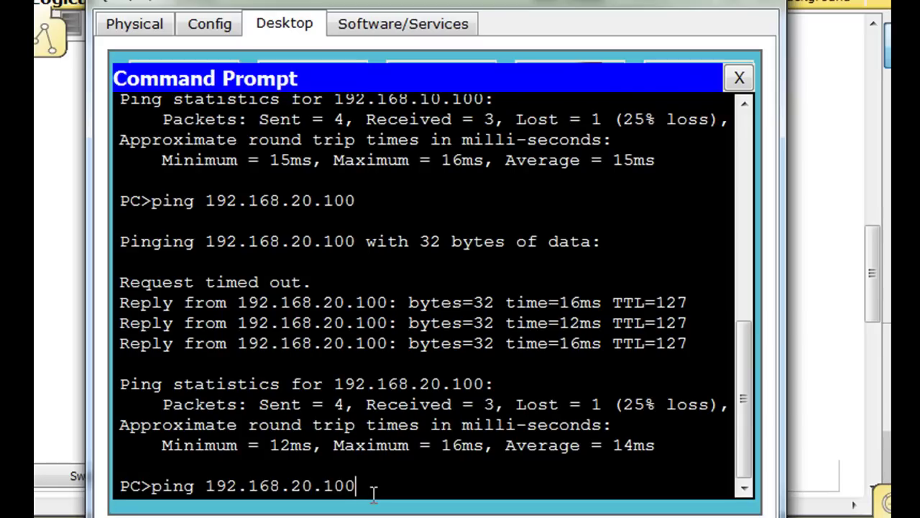
key(Left)
key(Left)
key(Left)
key(Left)
key(Left)
key(BackSpace)
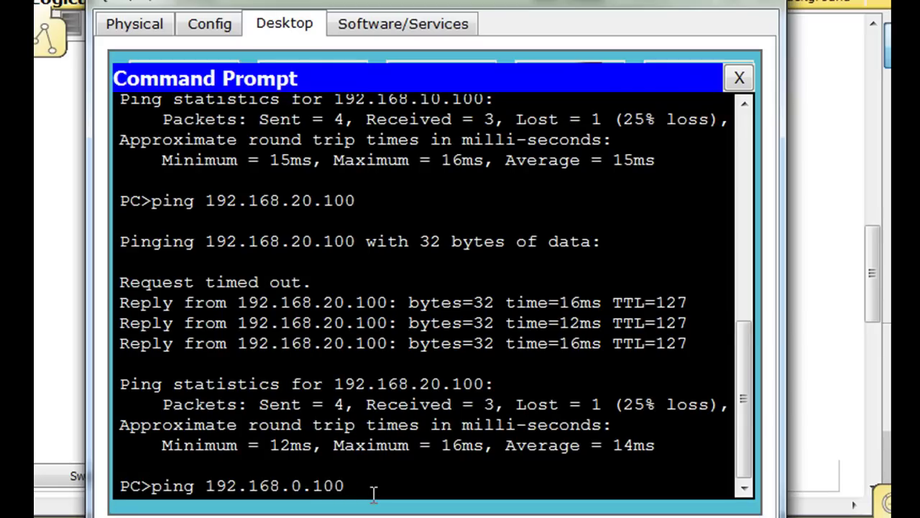
text(3)
key(Return)
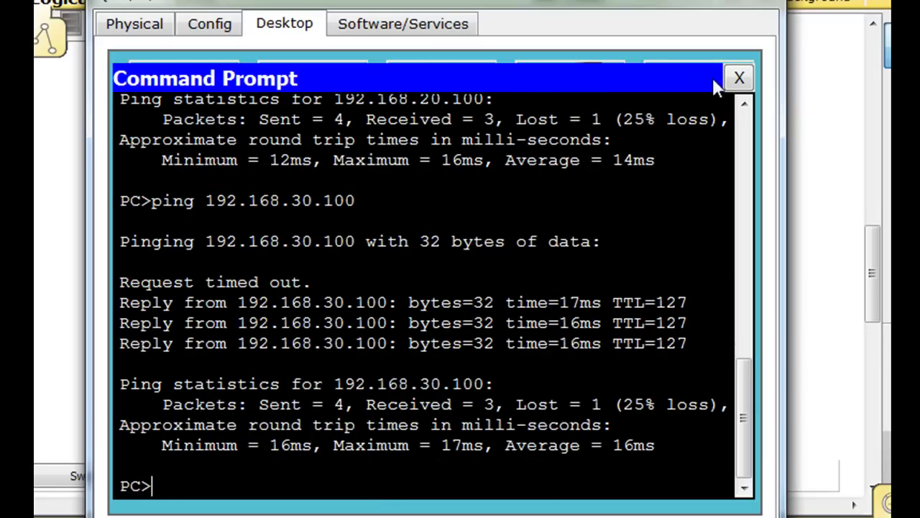
click(741, 77)
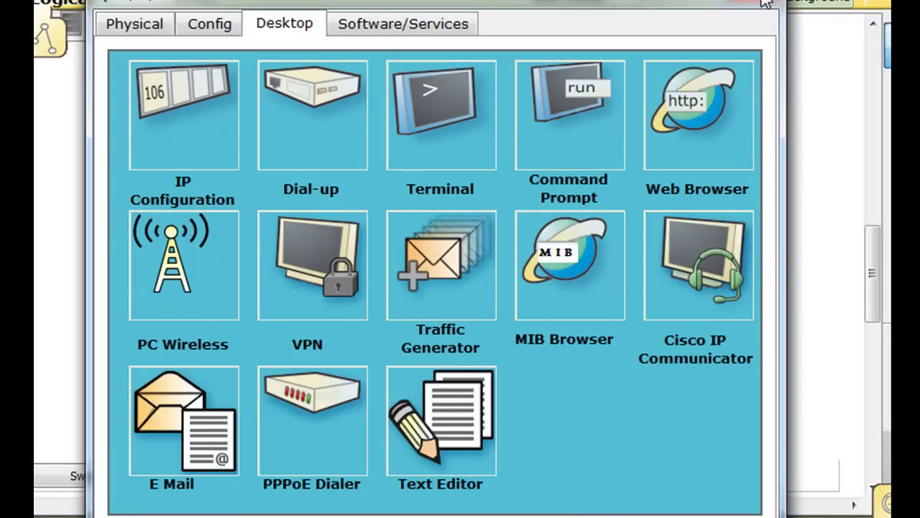
click(766, 2)
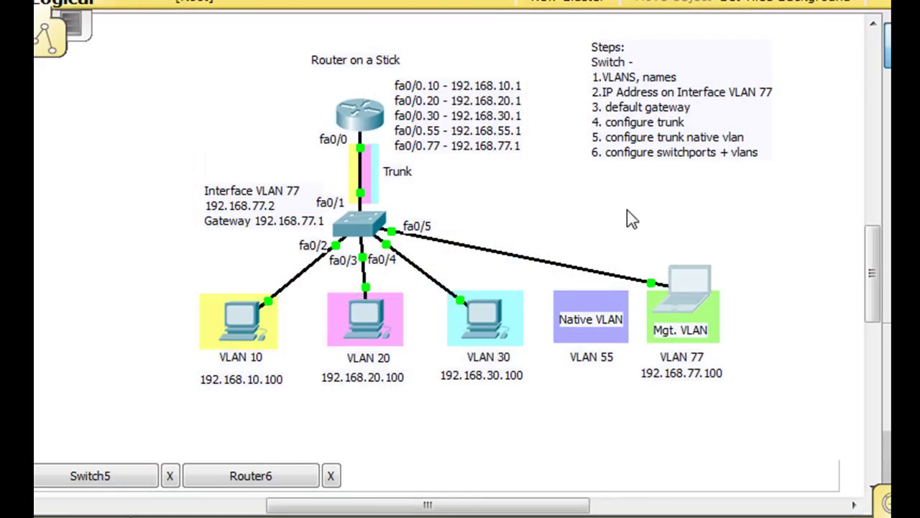
Step: Place a note below the switch steps headed "router -" with the first item "1. configure subinterfaces"
key(n)
click(594, 184)
text(rout)
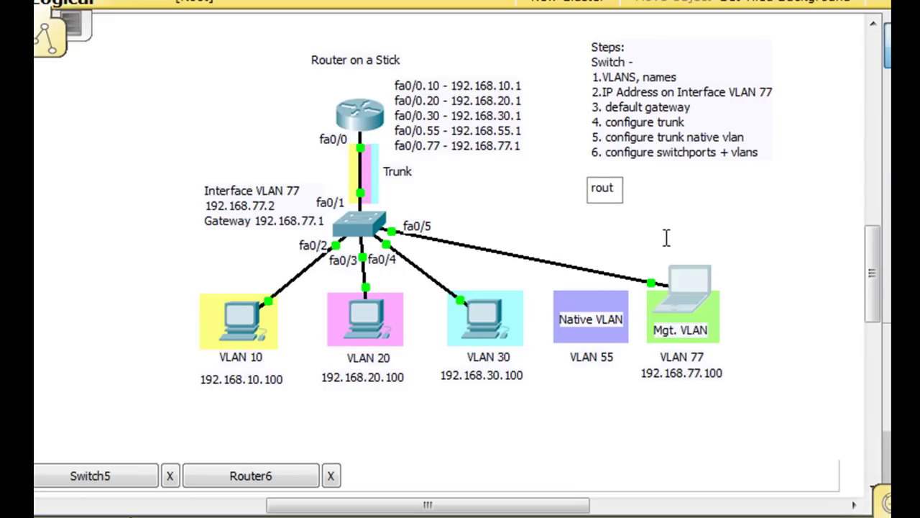
text(er -)
key(Return)
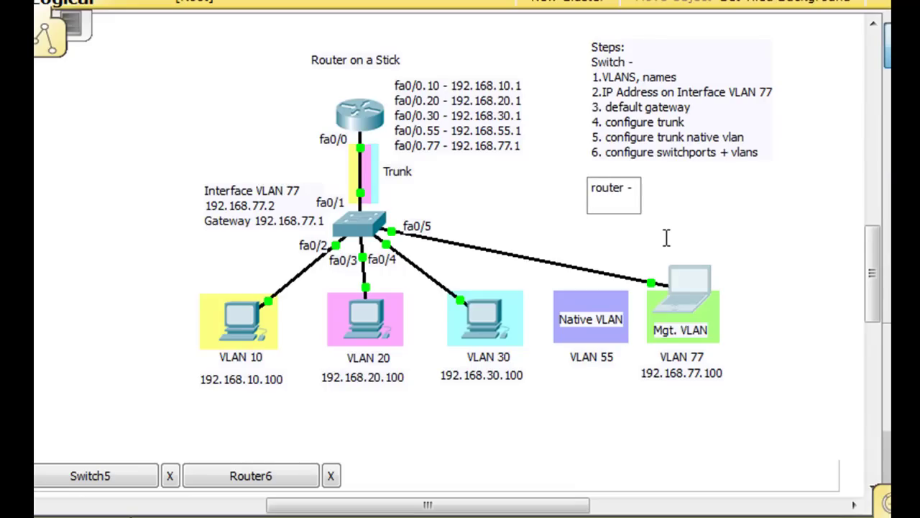
text(1. configure subinterfaces)
key(Return)
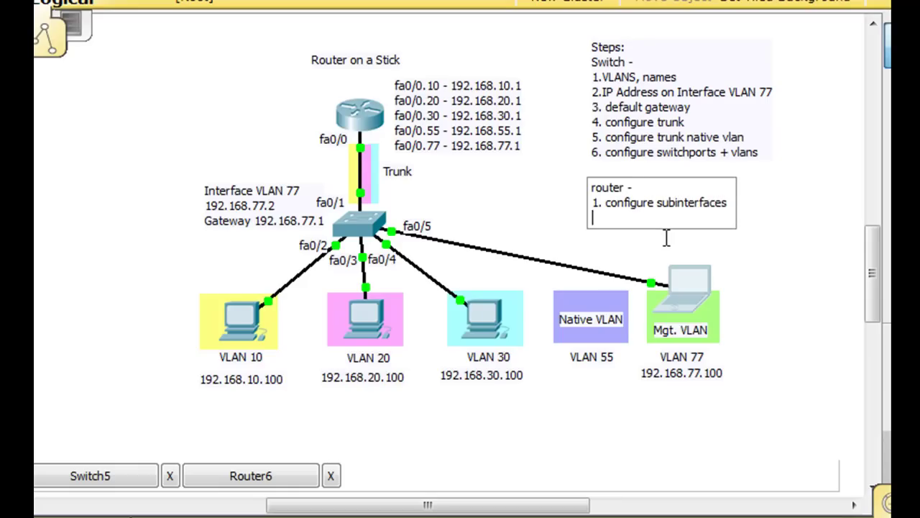
Step: Add the items "2.encpasulation dot1q" and "3.native vlan" to the router note
text(2.encpasulation dot)
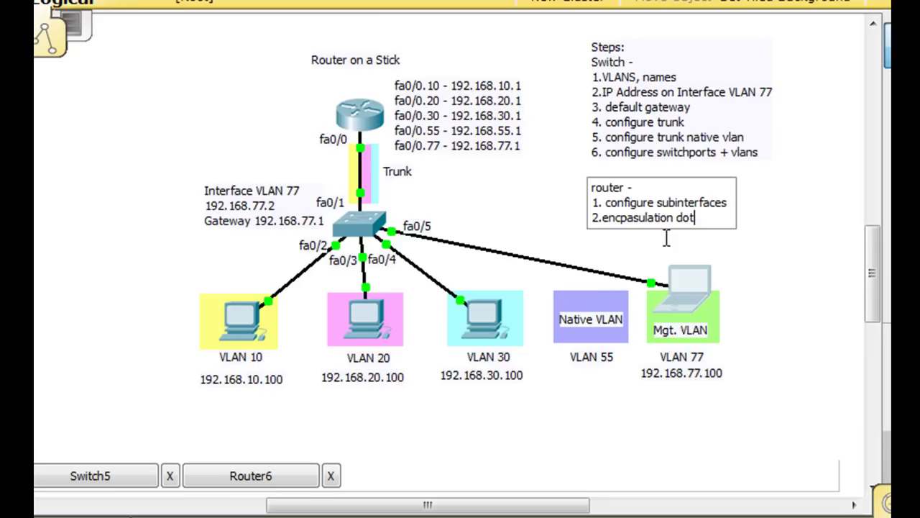
text(1q)
key(Return)
text(3.native)
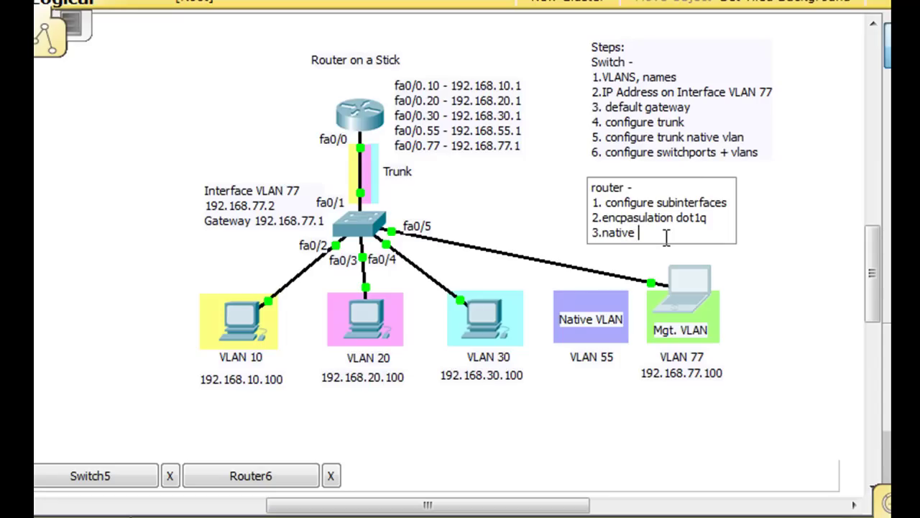
Step: Insert a space after the numbers of items 2 and 3 in the router note, and move the note up closer to the switch steps
key(Left)
key(Left)
key(Left)
key(Left)
key(Left)
key(Left)
key(Left)
key(Up)
click(793, 206)
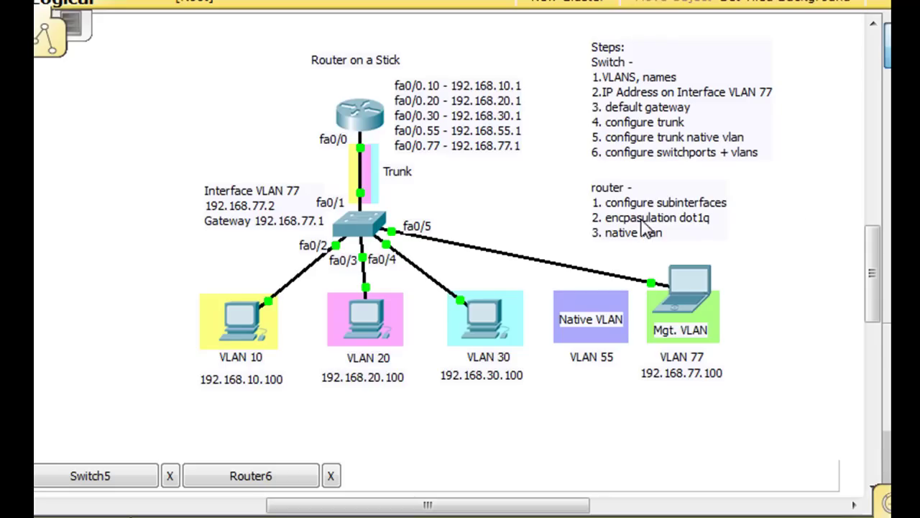
drag(643, 230, 645, 220)
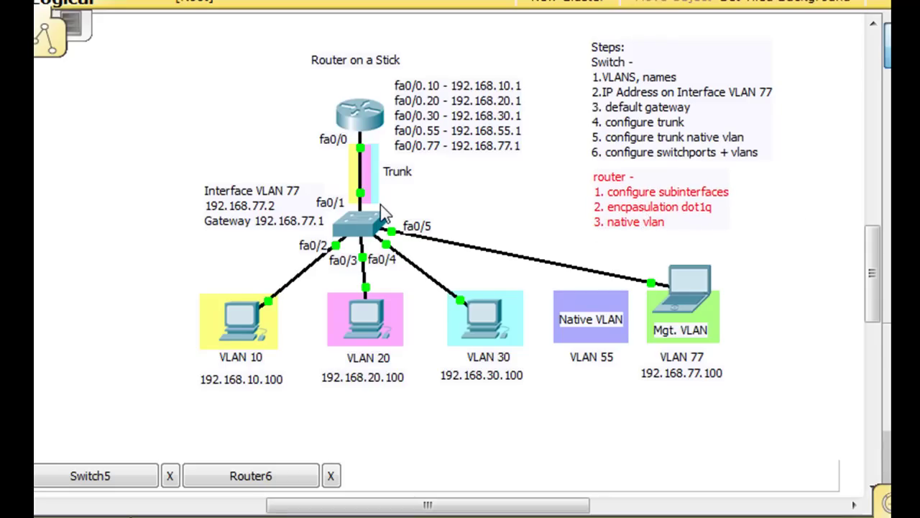
drag(616, 208, 622, 204)
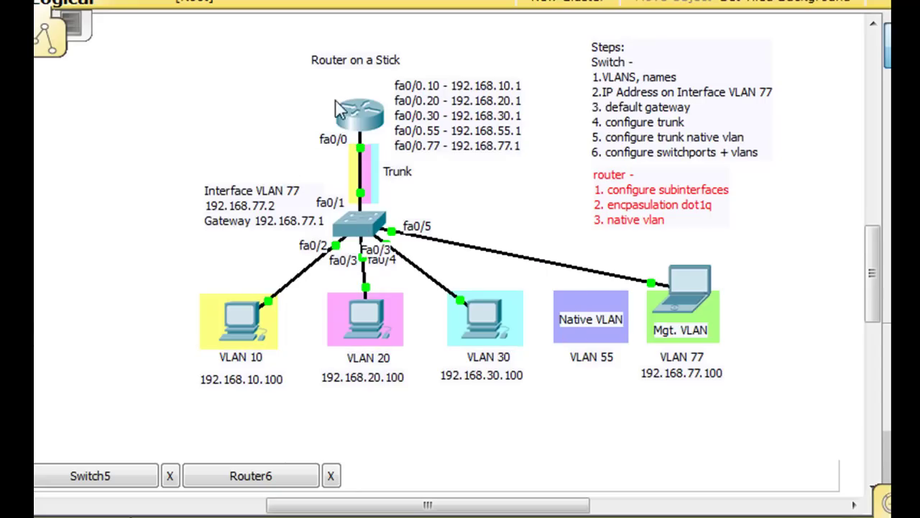
Step: Review the router's interface summary and compare the router-on-a-stick layout with the topology that uses a separate router link per VLAN
mouse_move(369, 123)
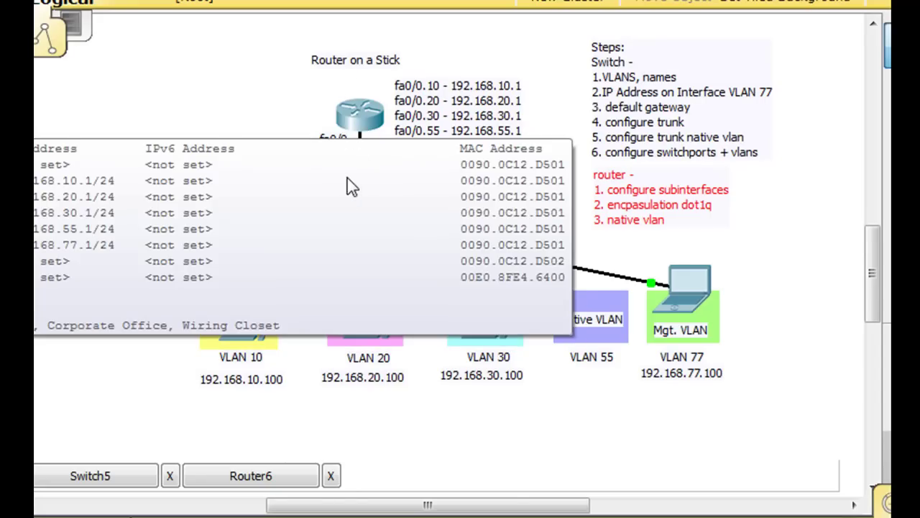
mouse_move(356, 176)
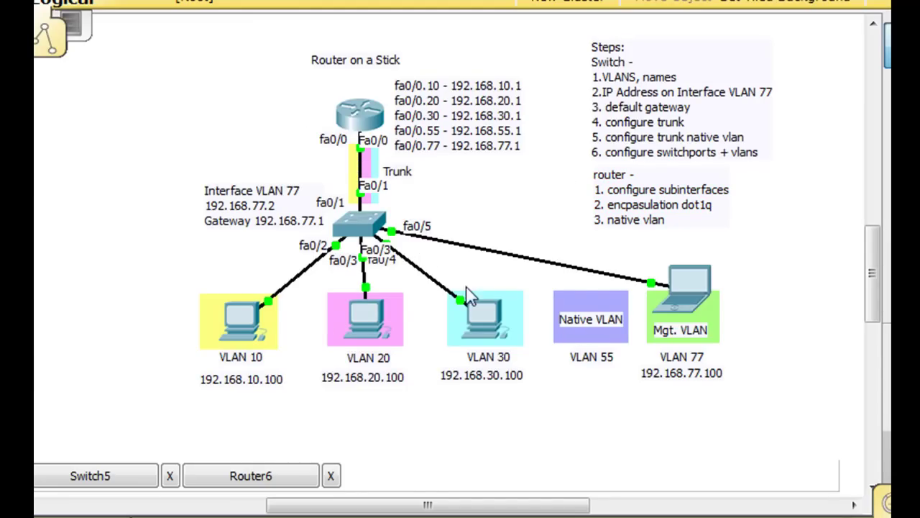
mouse_move(346, 215)
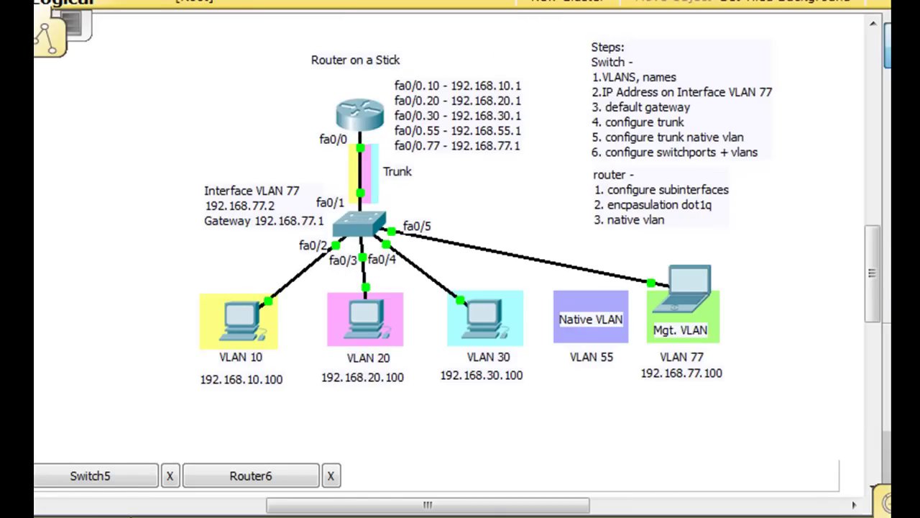
drag(503, 509, 271, 511)
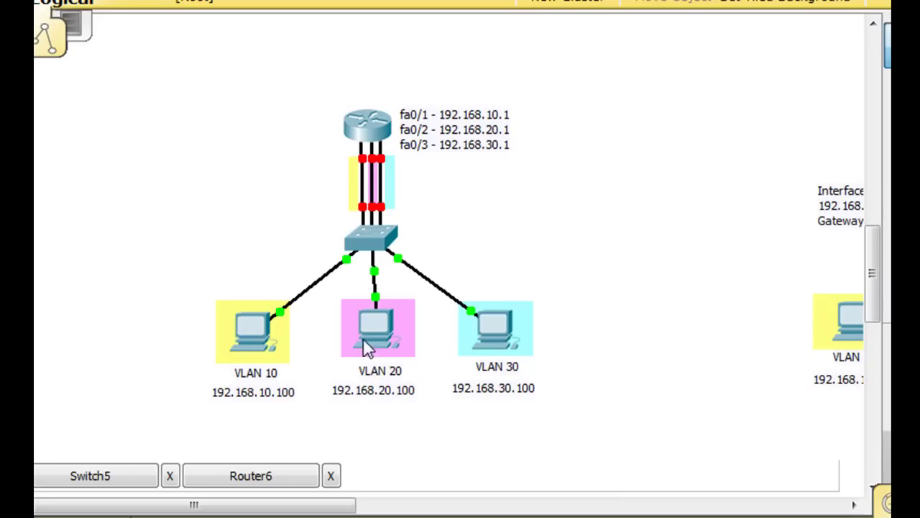
drag(302, 507, 541, 506)
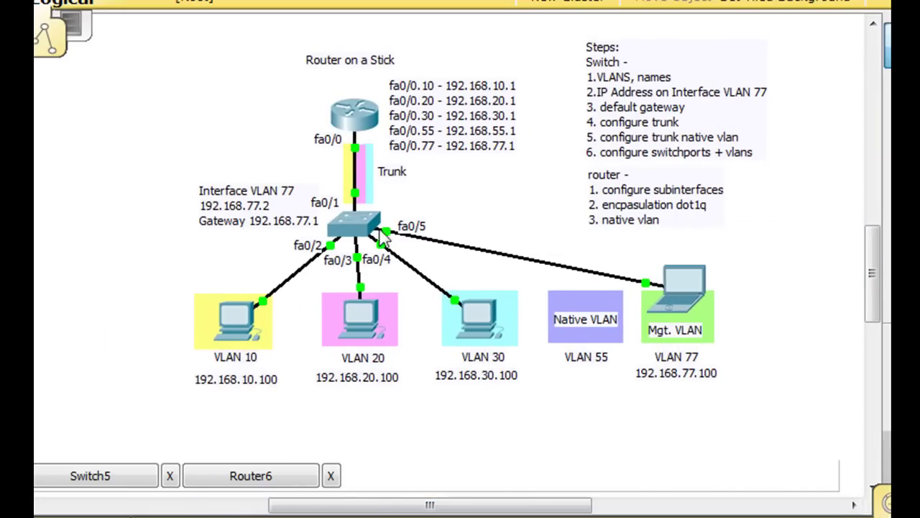